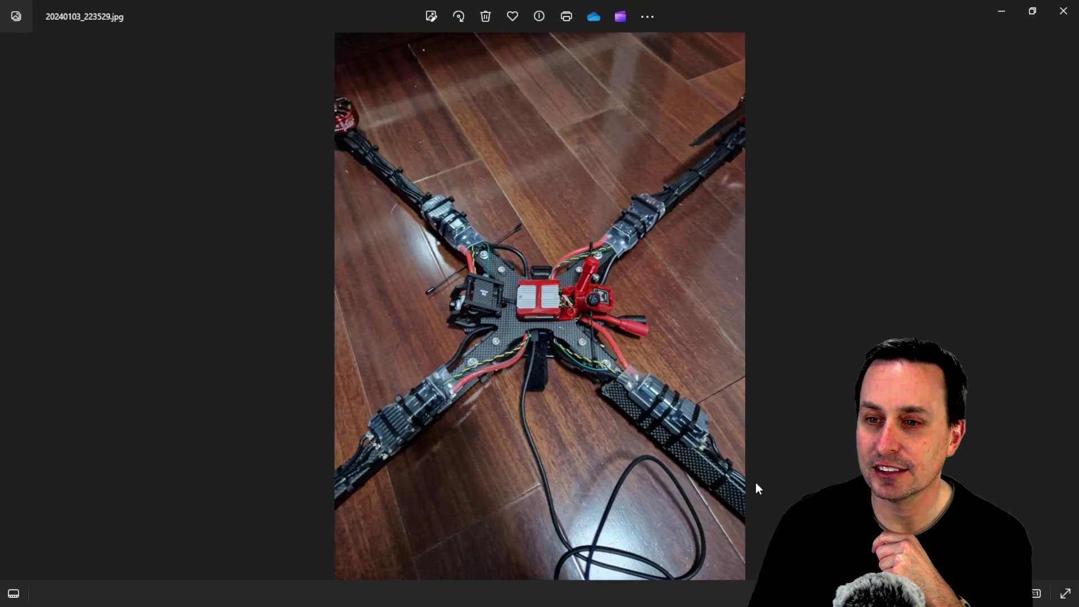
# - Examine the quadcopter's frame, wiring and flight controller in the build photos, taking a close look at the center section
pyautogui.scroll(4, 711, 366)
pyautogui.scroll(1, 725, 368)
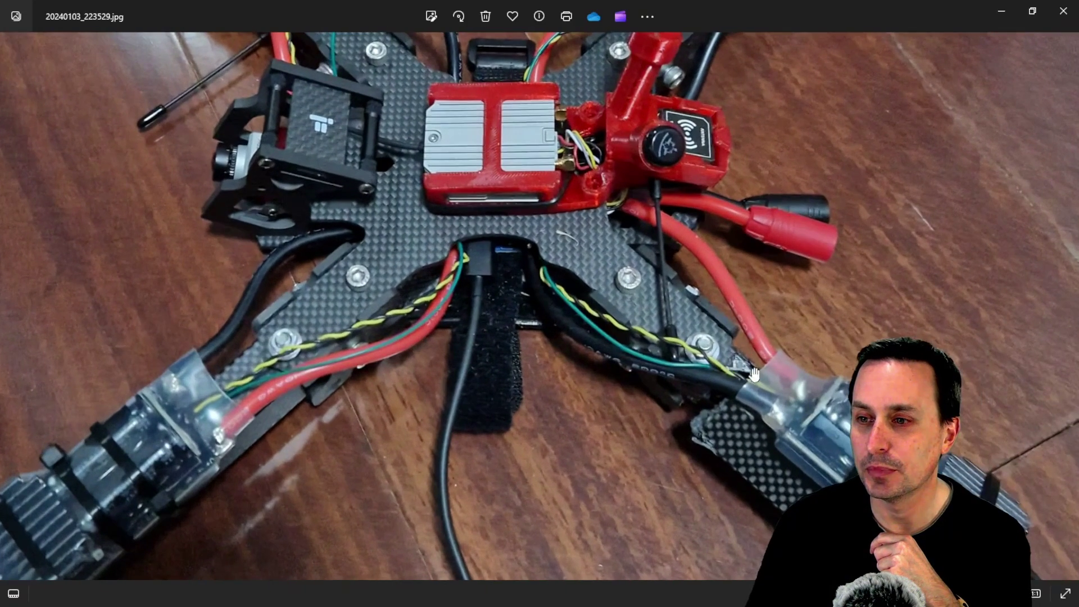
pyautogui.scroll(-4, 739, 379)
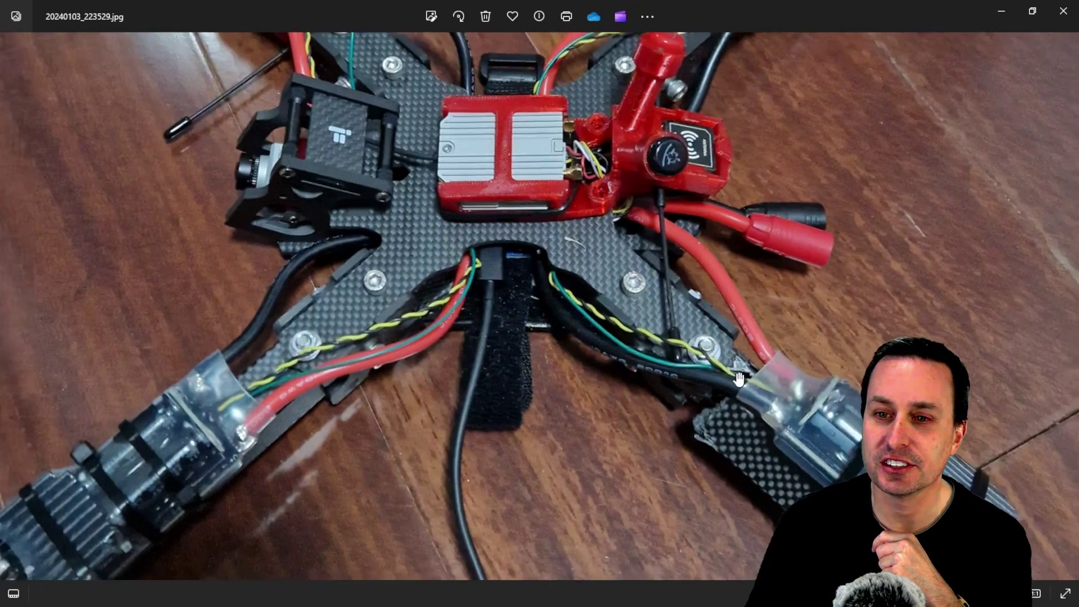
pyautogui.scroll(-3, 718, 376)
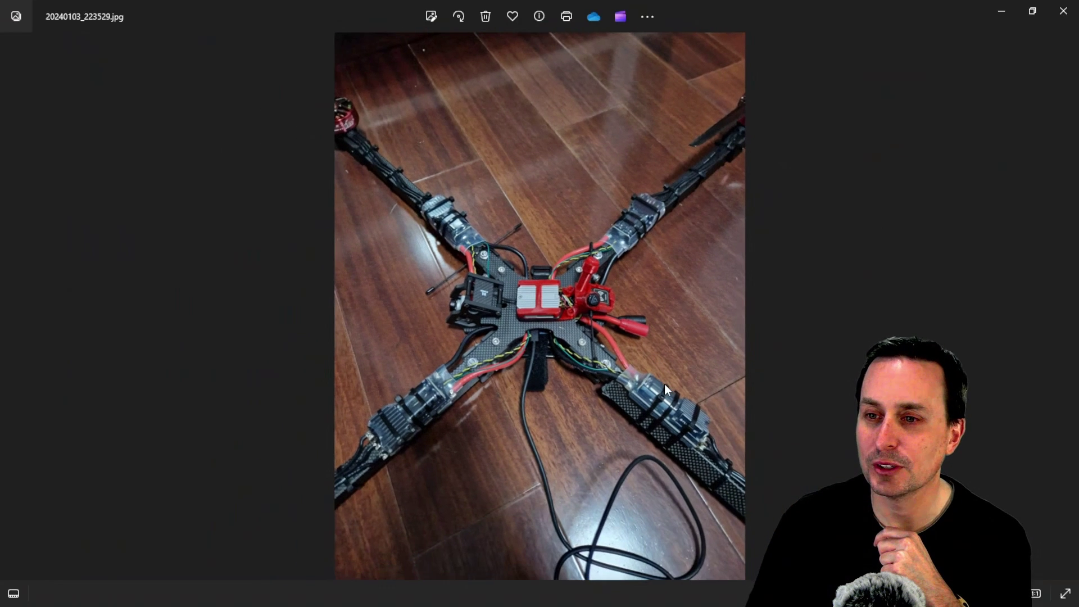
pyautogui.press('Right')
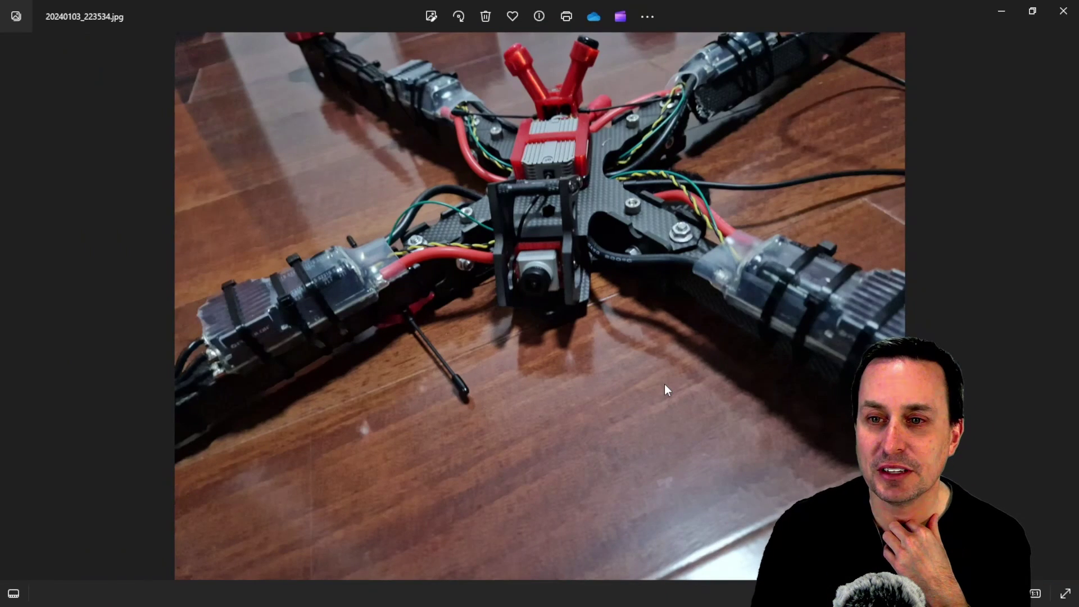
pyautogui.press('Right')
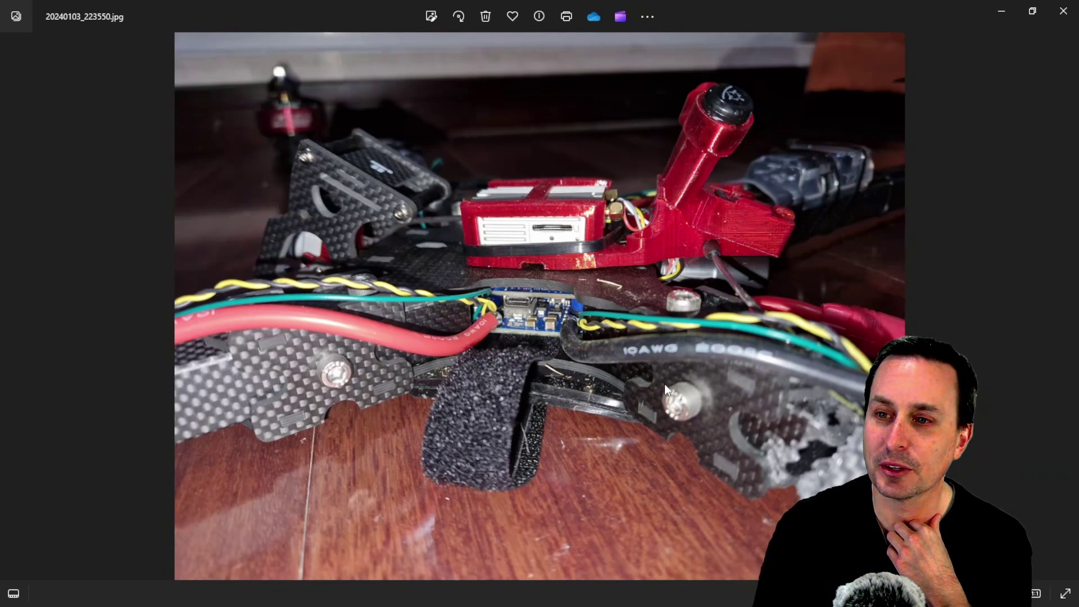
pyautogui.press('Right')
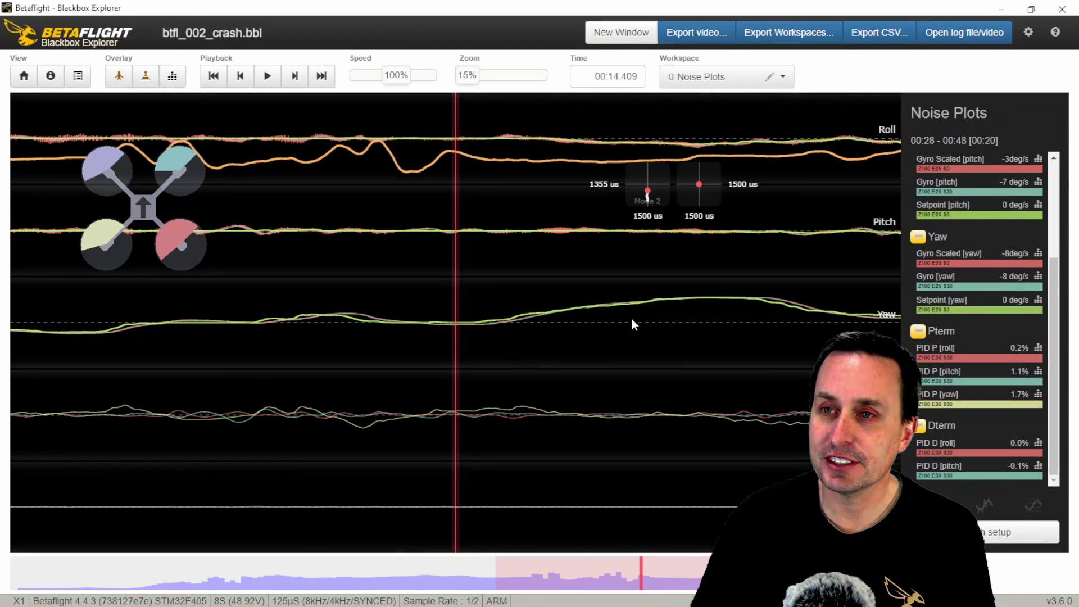
# - Keep the Noise Plots workspace and survey the crash log from the disarm event back to about 3 seconds
pyautogui.click(697, 85)
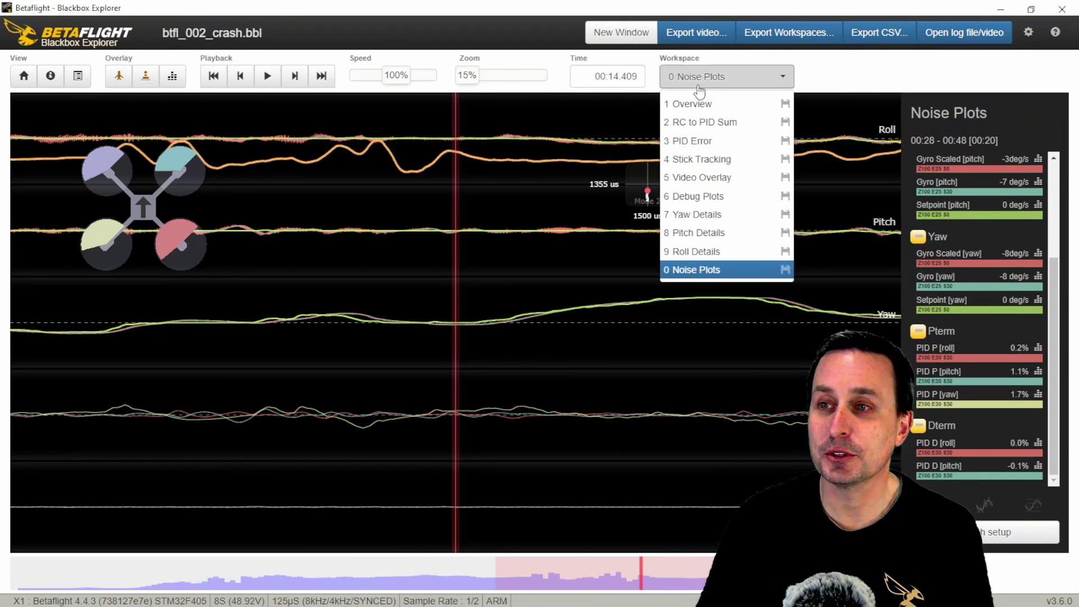
pyautogui.click(704, 272)
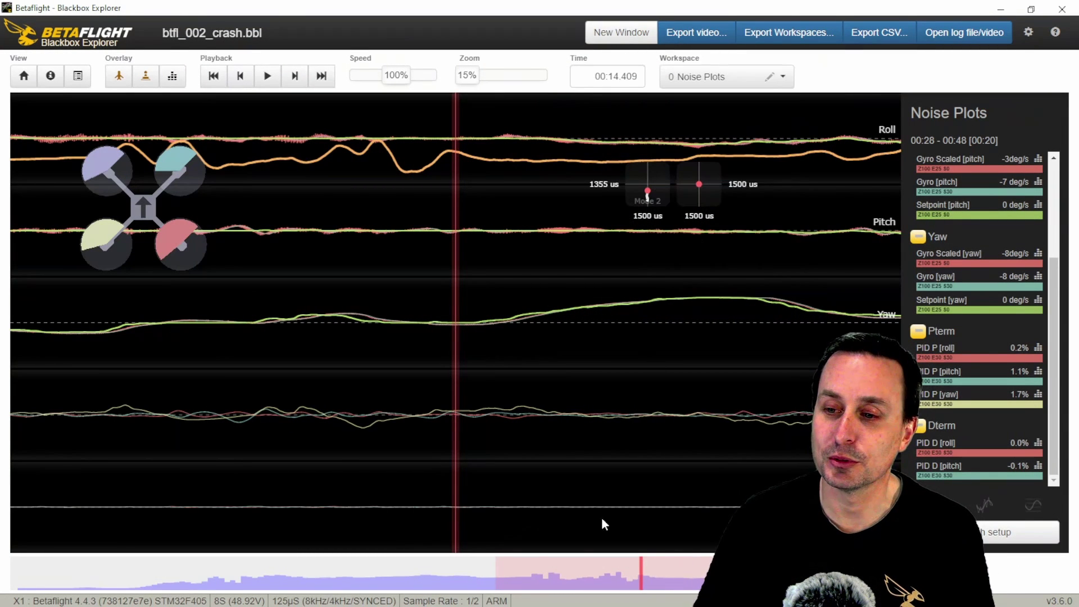
pyautogui.moveTo(648, 571); pyautogui.dragTo(773, 571)
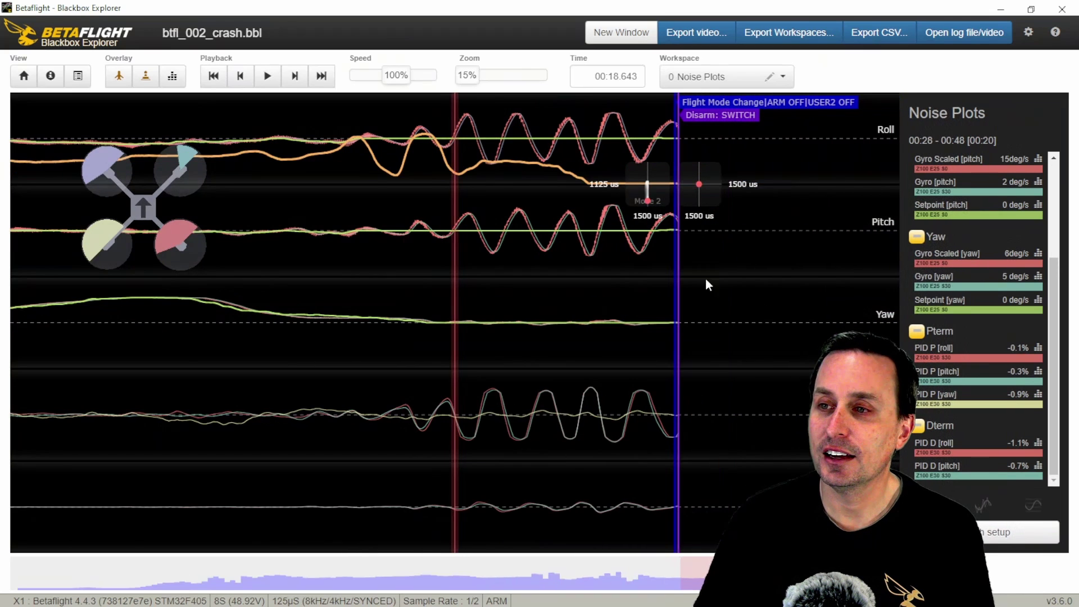
pyautogui.click(485, 584)
pyautogui.moveTo(485, 584); pyautogui.dragTo(149, 582)
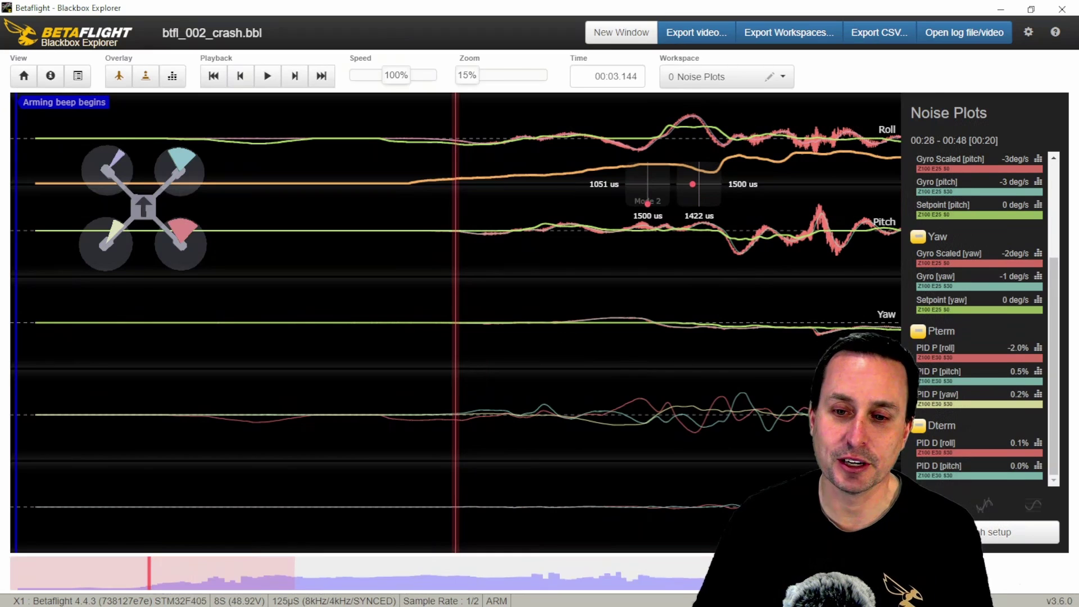
# - Open the log's PID and filter settings in a reduced window beside Betaflight Configurator's filter settings
pyautogui.click(50, 75)
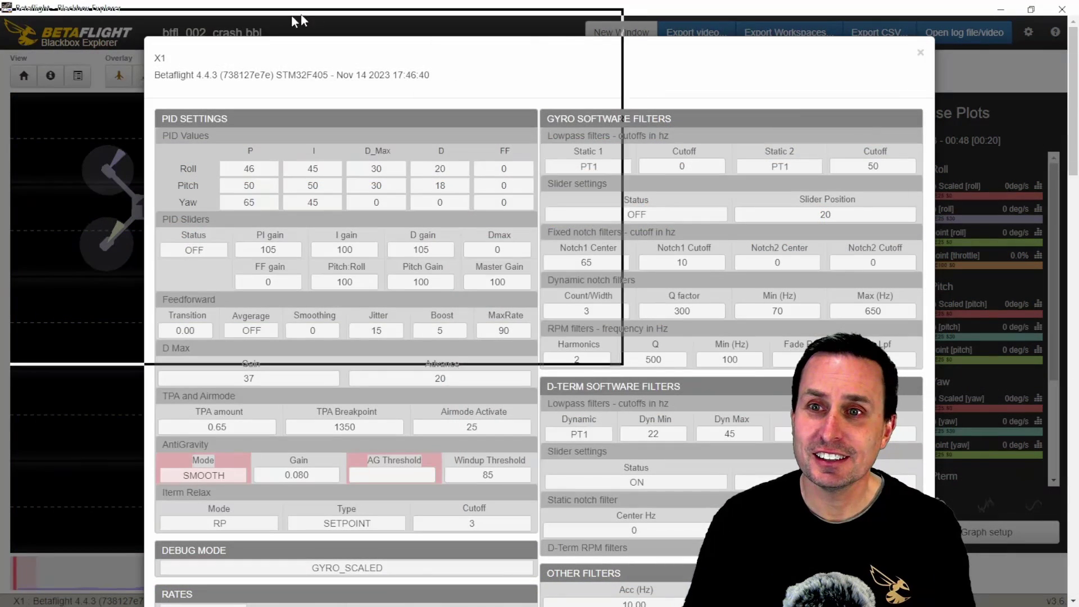
pyautogui.press('super+Down')
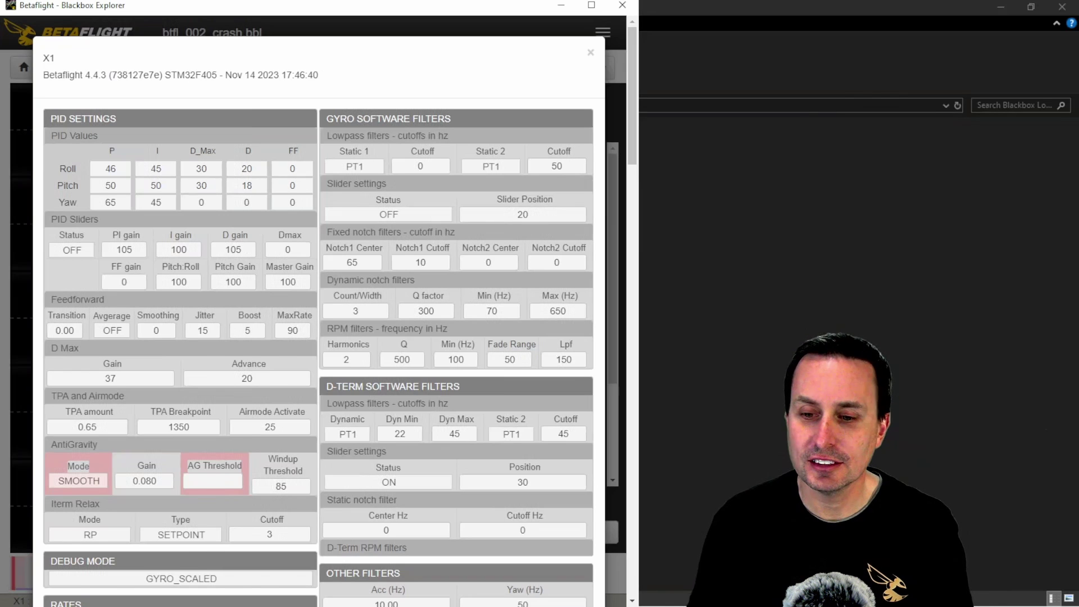
pyautogui.hotkey('alt', 'Tab')
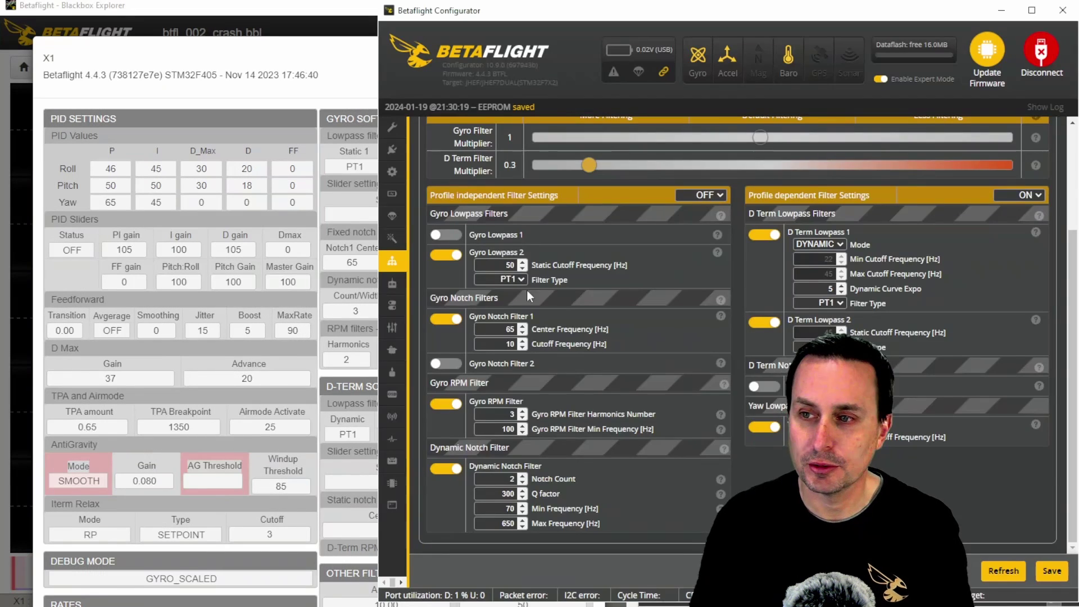
# - Compare the gyro lowpass, notch, RPM and dynamic notch filter settings in Betaflight Configurator with those recorded in the log
pyautogui.scroll(2, 622, 308)
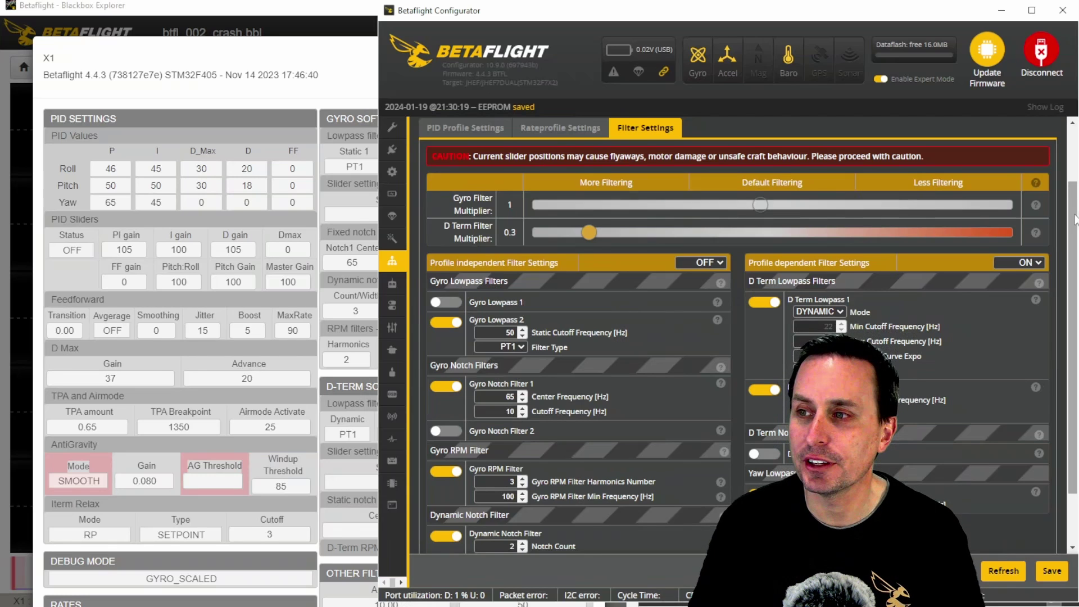
pyautogui.scroll(-1, 1075, 230)
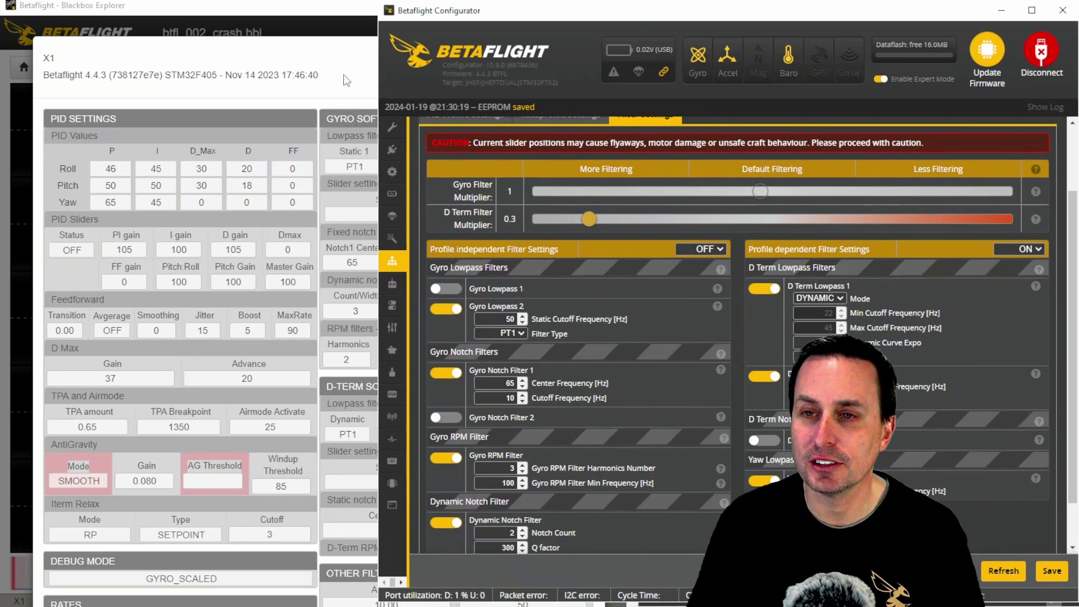
pyautogui.click(340, 58)
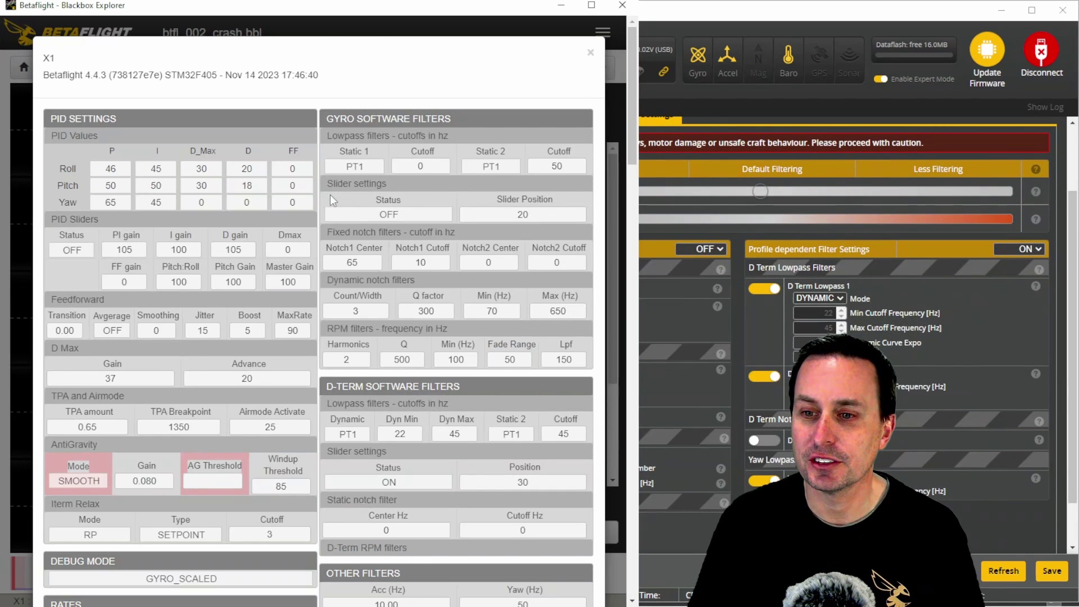
pyautogui.click(724, 17)
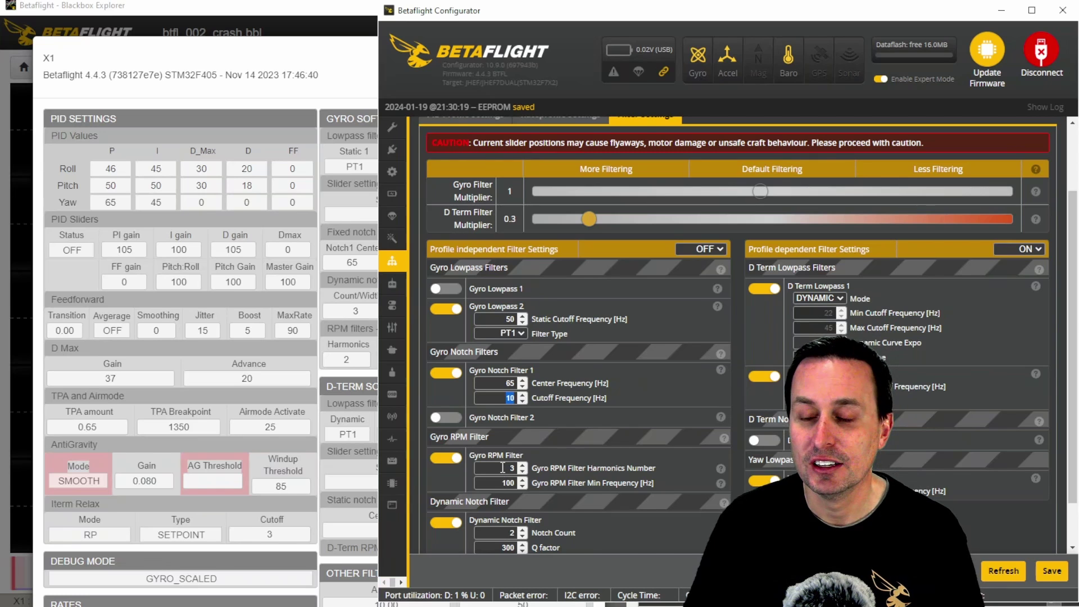
pyautogui.scroll(-1, 503, 467)
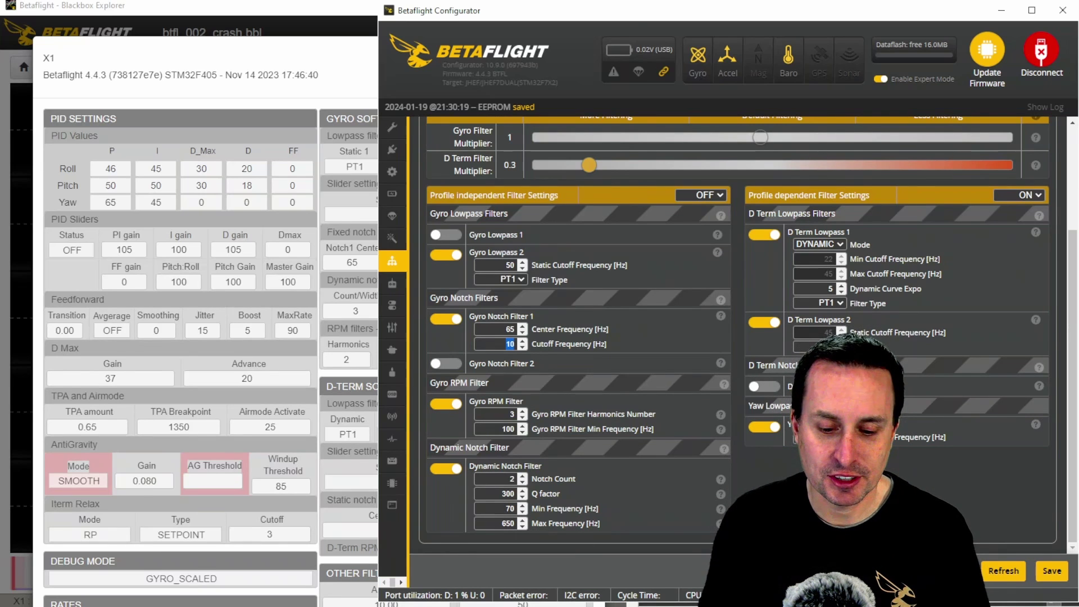
# - Return to Blackbox Explorer, close the log's settings overview and maximize the window
pyautogui.hotkey('alt', 'Tab')
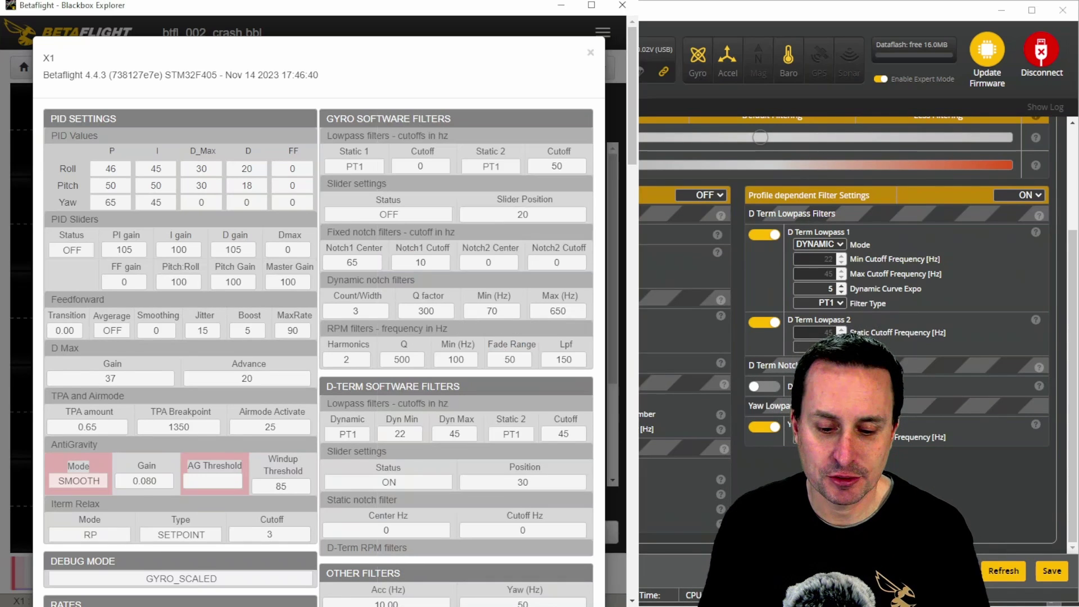
pyautogui.click(592, 45)
pyautogui.click(591, 6)
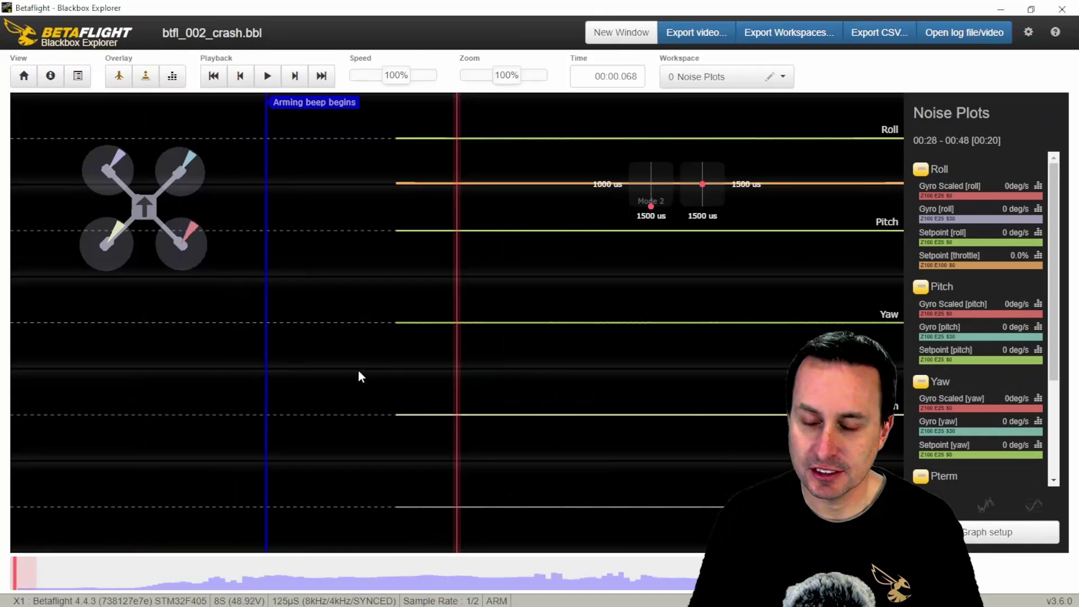
# - Review the whole flight from the arming beep to disarm, and set the graph zoom to 18% around 00:07.068
pyautogui.scroll(-3, 836, 179)
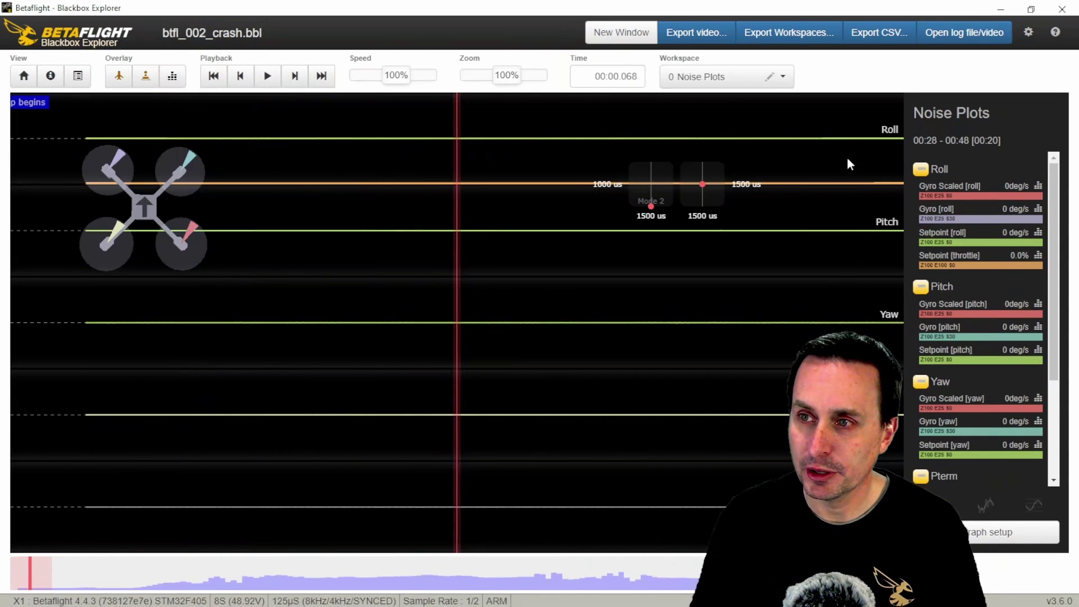
pyautogui.moveTo(506, 74); pyautogui.dragTo(466, 75)
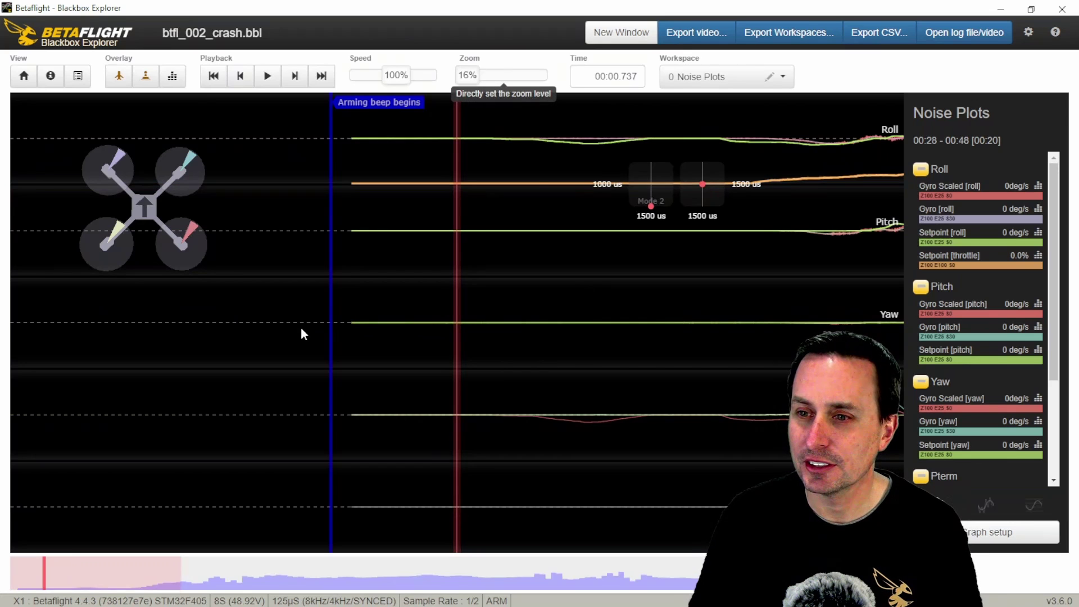
pyautogui.scroll(-5, 332, 501)
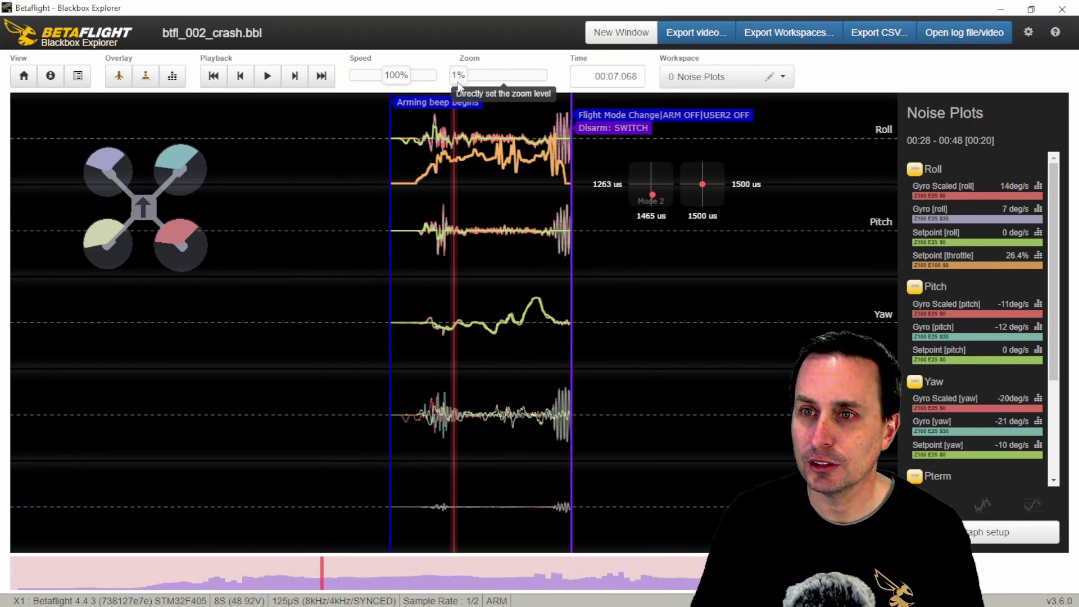
pyautogui.moveTo(466, 83); pyautogui.dragTo(475, 84)
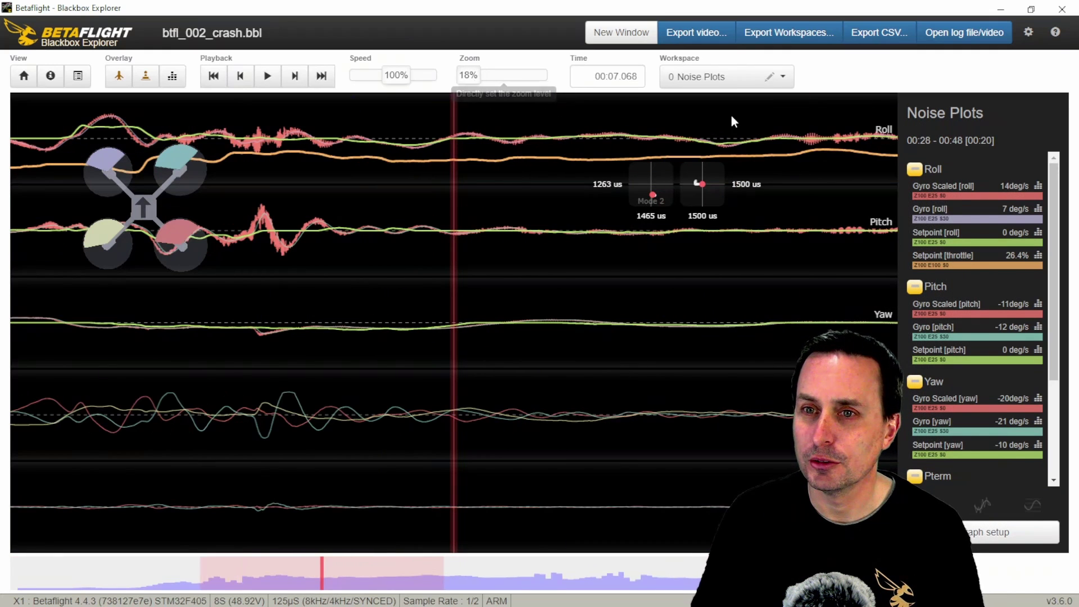
# - Show the Gyro Scaled [roll] spectrum in the enlarged analyser and compare it with the Gyro Scaled [yaw] spectrum
pyautogui.click(957, 196)
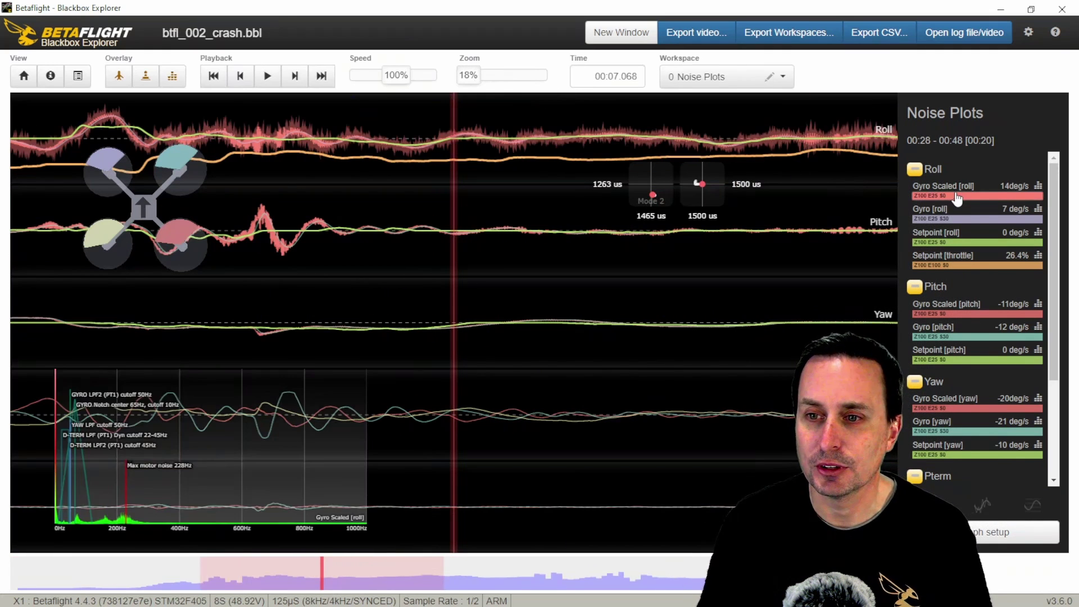
pyautogui.moveTo(365, 379)
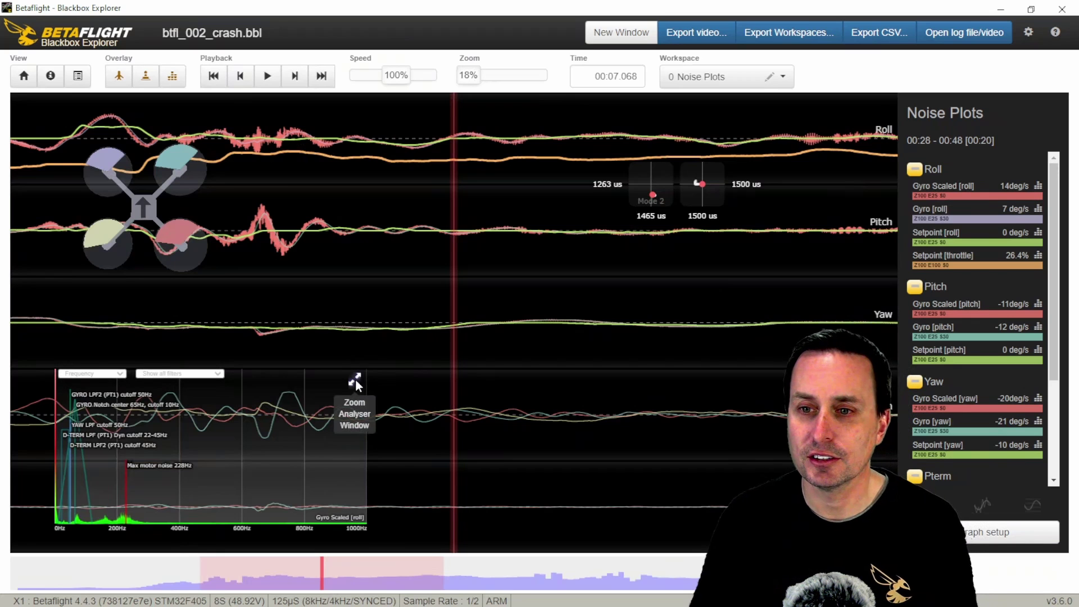
pyautogui.click(355, 380)
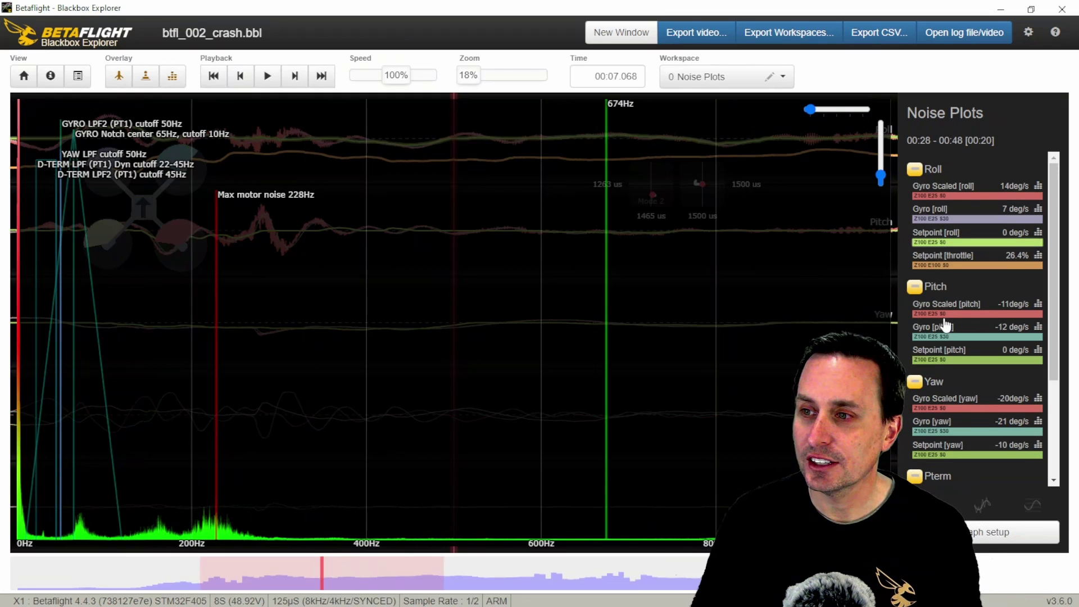
pyautogui.click(956, 413)
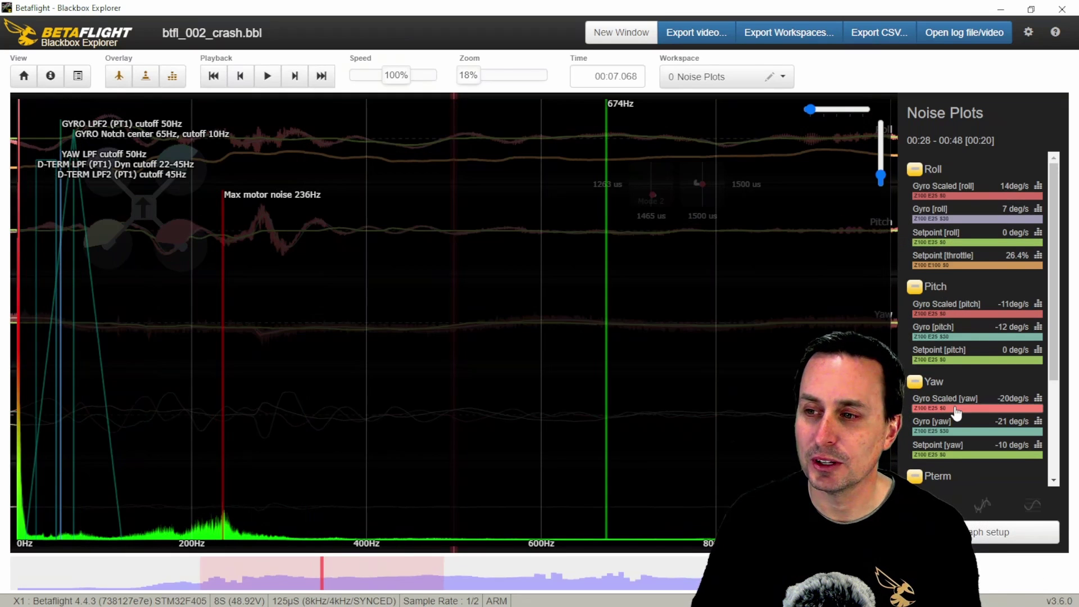
pyautogui.click(956, 414)
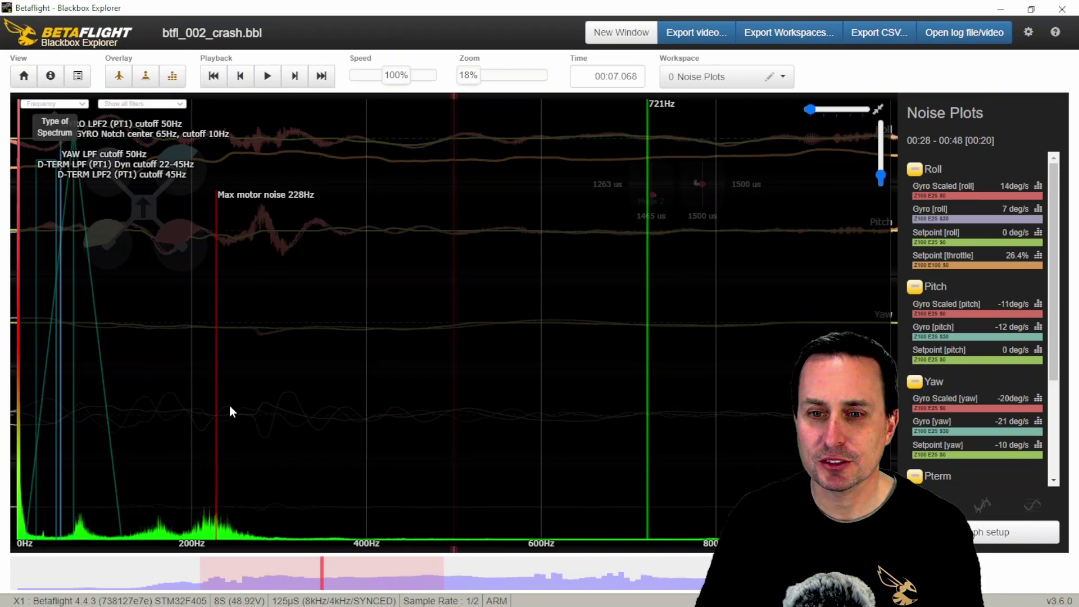
# - Inspect the Gyro Scaled [roll] noise as a frequency-versus-throttle heat map at raised intensity, and hide the analyser
pyautogui.click(950, 198)
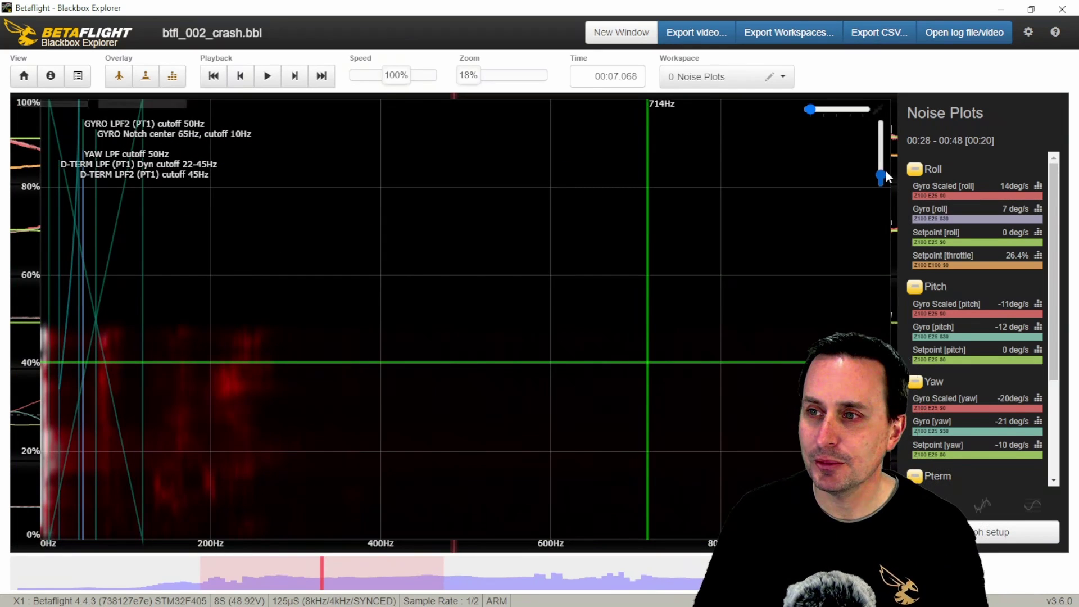
pyautogui.moveTo(882, 177); pyautogui.dragTo(881, 146)
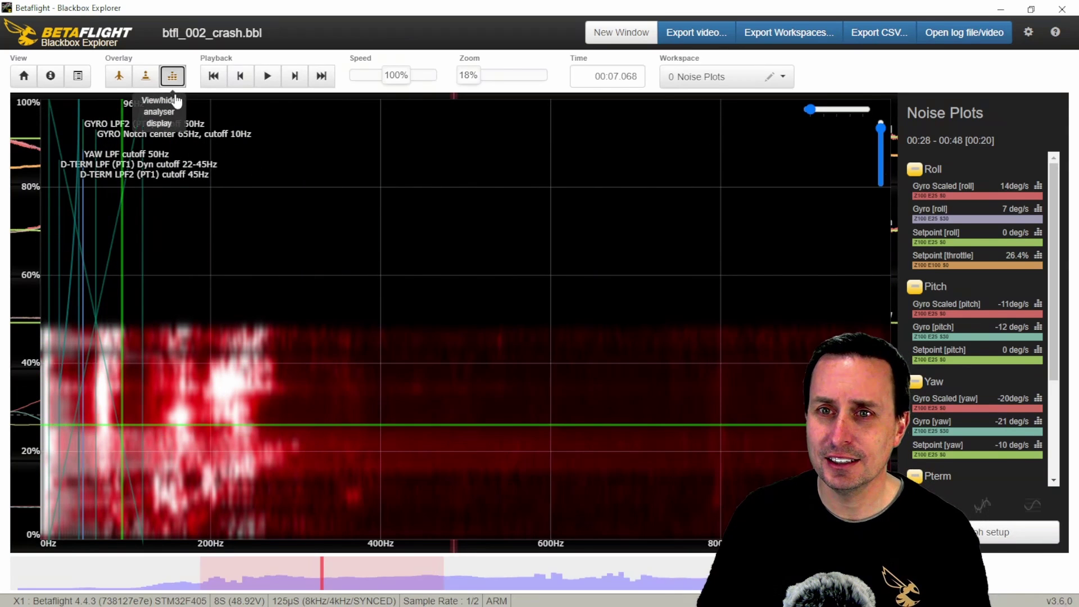
pyautogui.click(172, 75)
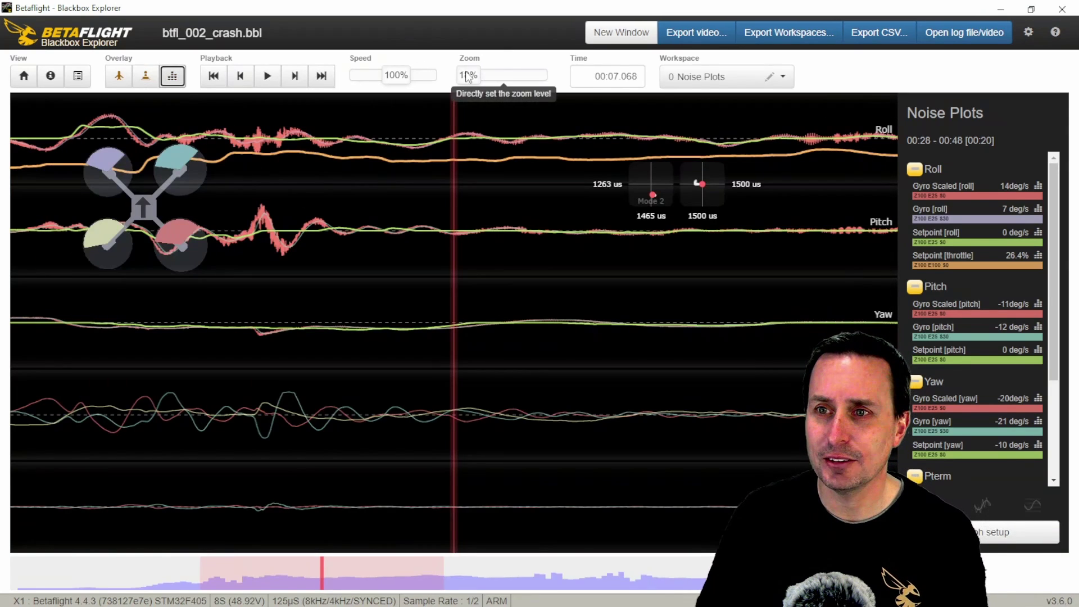
# - Measure the roll and pitch oscillation before disarm at 32% zoom, placing a marker on the peak at 00:19.116
pyautogui.scroll(4, 471, 78)
pyautogui.scroll(-8, 471, 78)
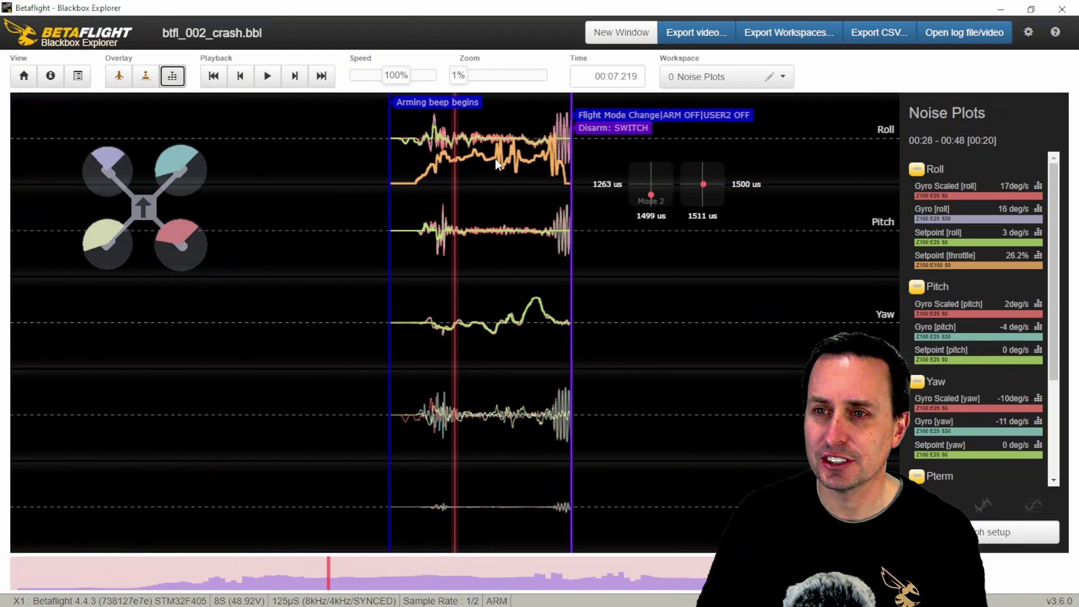
pyautogui.moveTo(487, 179); pyautogui.dragTo(344, 164)
pyautogui.scroll(5, 471, 77)
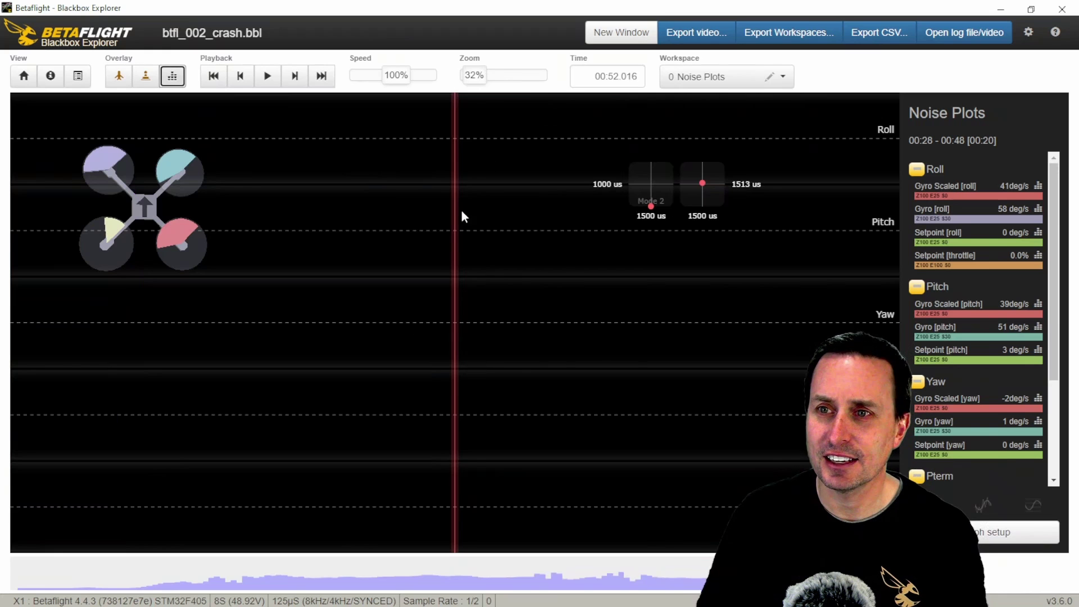
pyautogui.hotkey('alt', 'm')
pyautogui.scroll(-2, 605, 335)
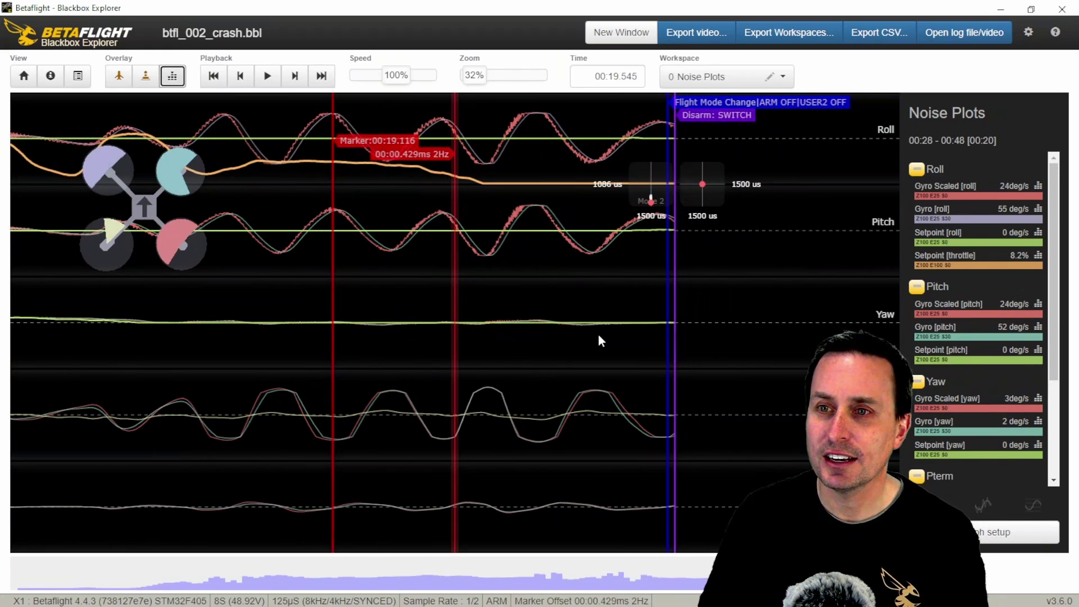
# - Set the graph zoom to 1% and show the whole flight from the arming beep to disarm, centred at 00:05.022
pyautogui.scroll(1, 604, 330)
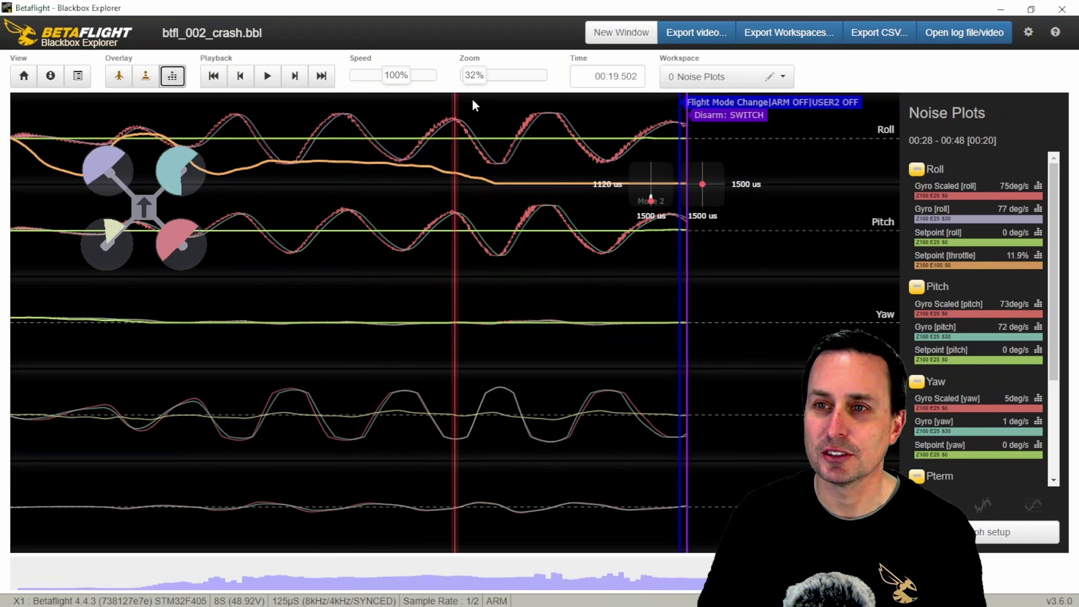
pyautogui.moveTo(474, 75); pyautogui.dragTo(311, 279)
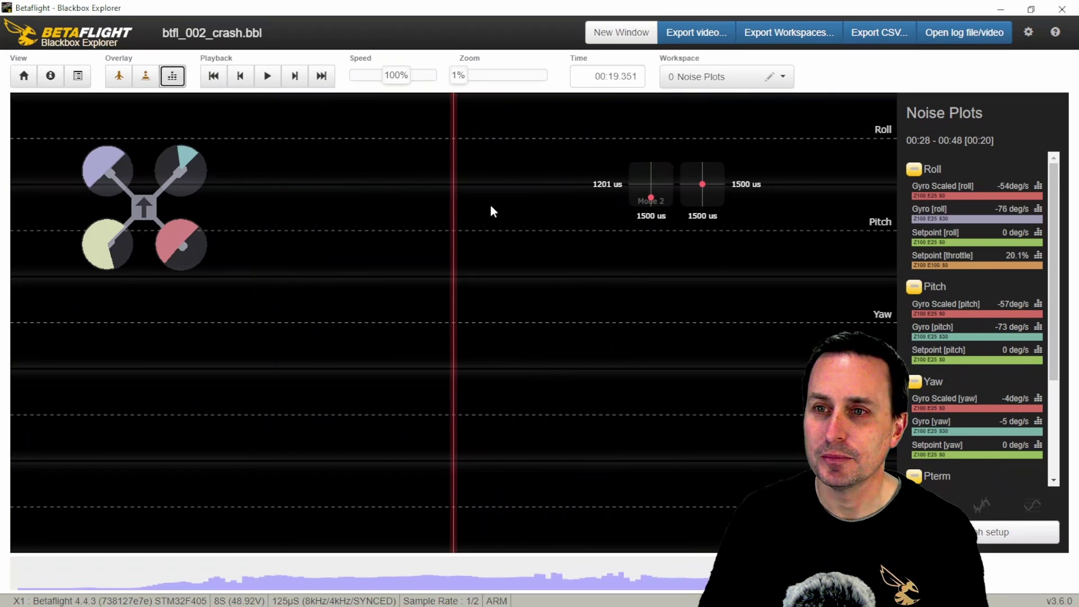
pyautogui.click(236, 575)
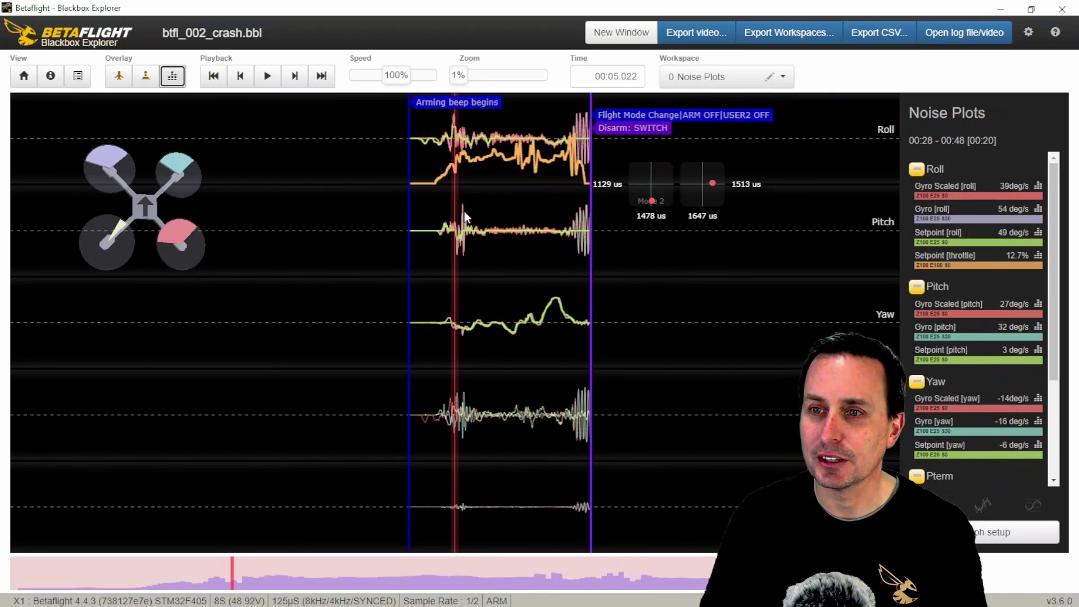
# - Switch to Betaflight Configurator, turn off Gyro Notch Filter 1 and set the Gyro Lowpass 2 static cutoff to 80 Hz
pyautogui.click(1001, 10)
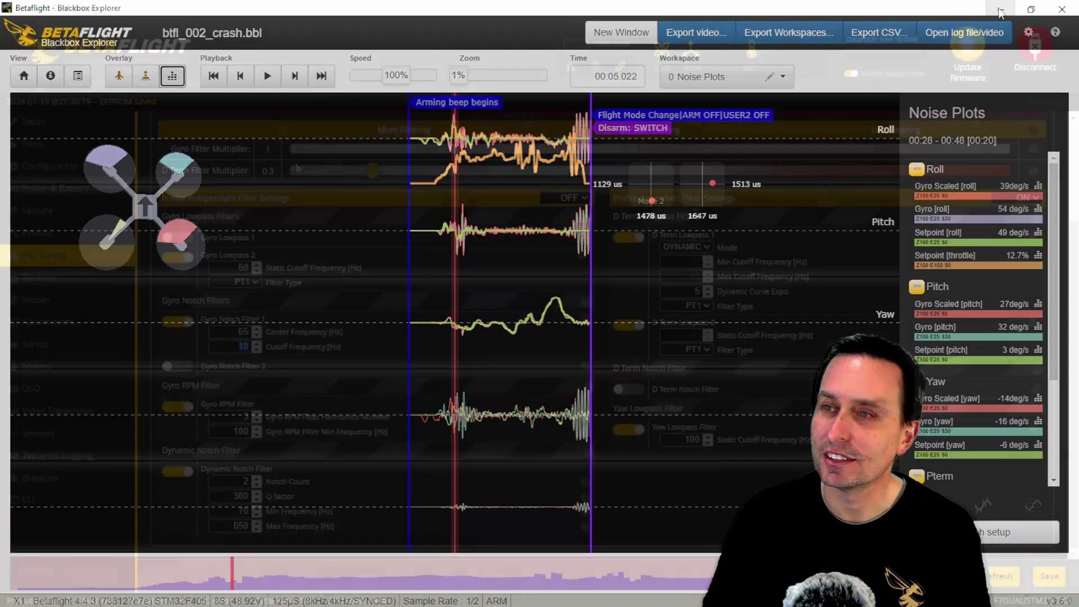
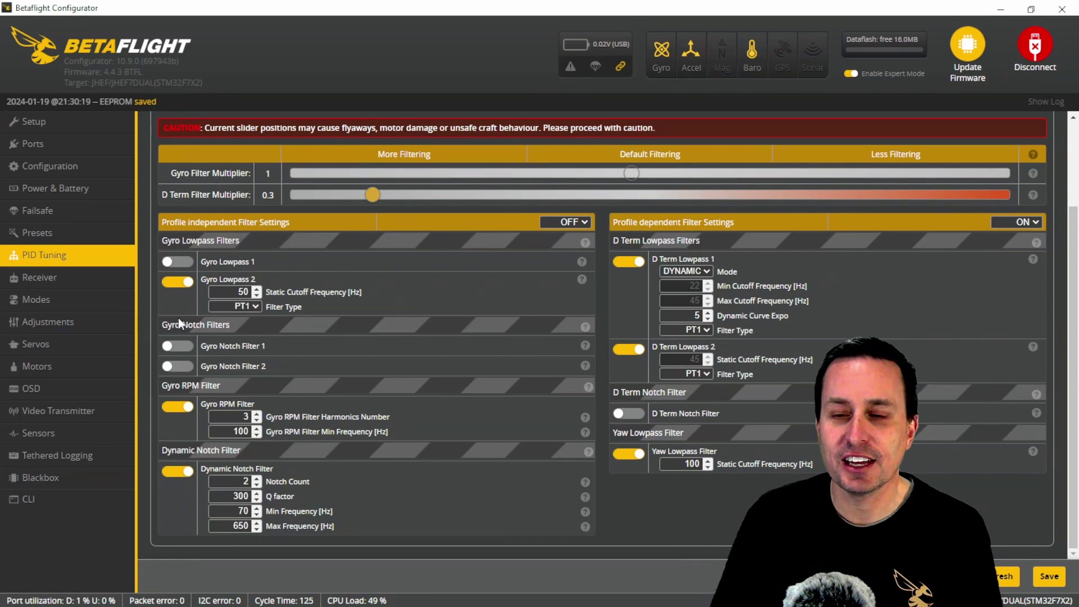
pyautogui.doubleClick(242, 293)
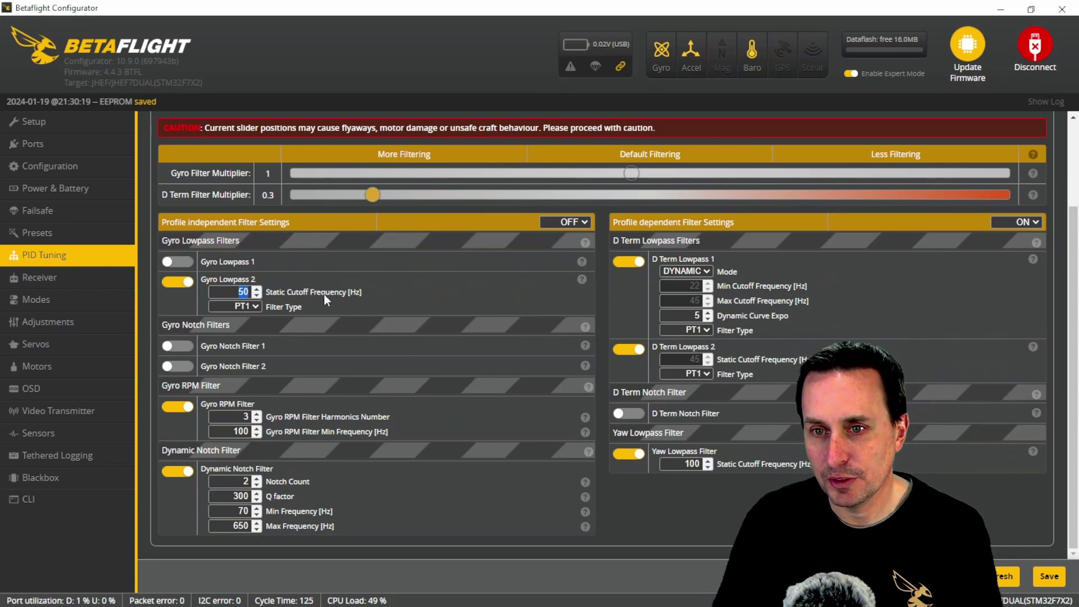
pyautogui.write('80')
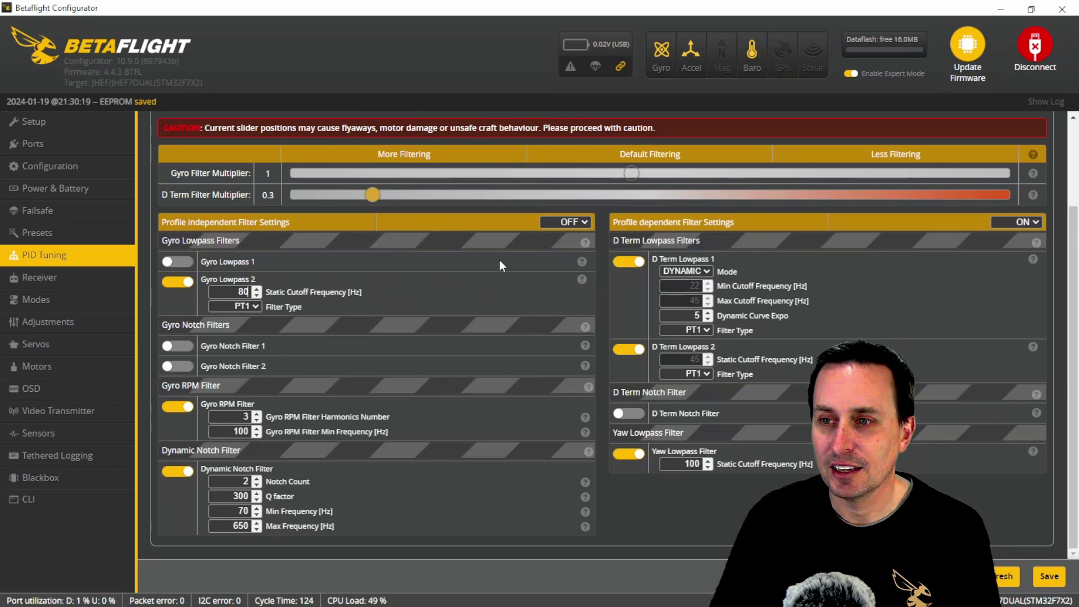
# - Set the D Term Filter Multiplier to 0.8, the dynamic notch minimum to 60 Hz and the RPM filter harmonics to 1, and save
pyautogui.moveTo(379, 202); pyautogui.dragTo(564, 197)
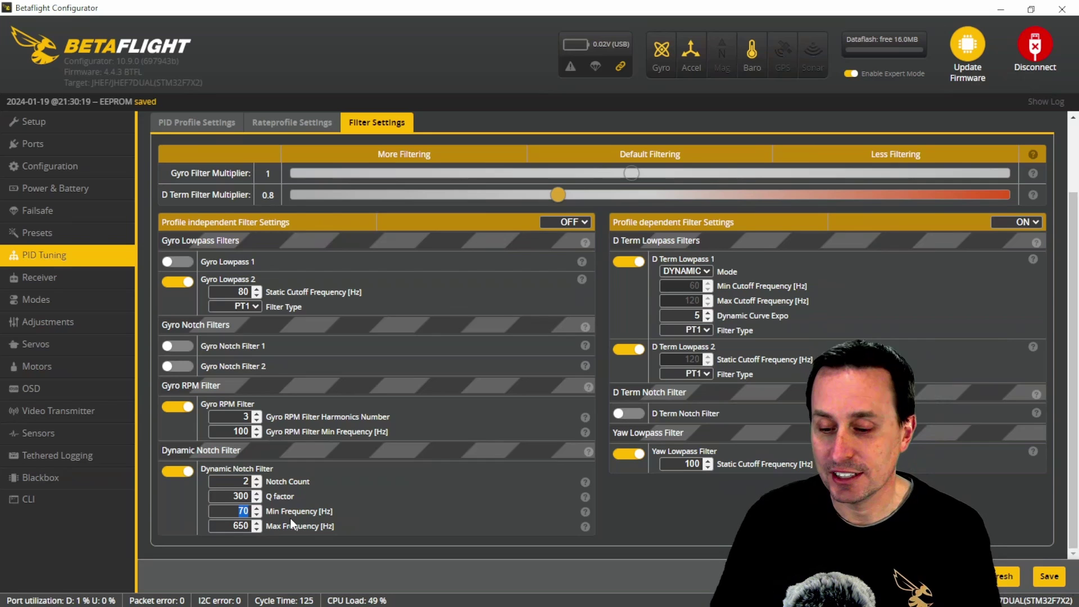
pyautogui.write('60')
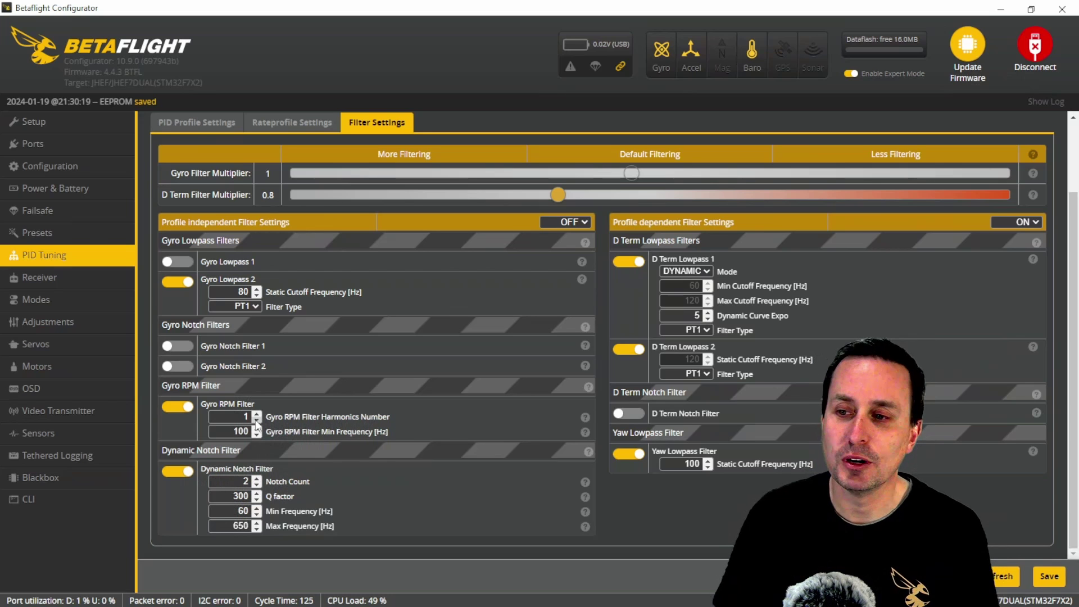
pyautogui.click(1048, 576)
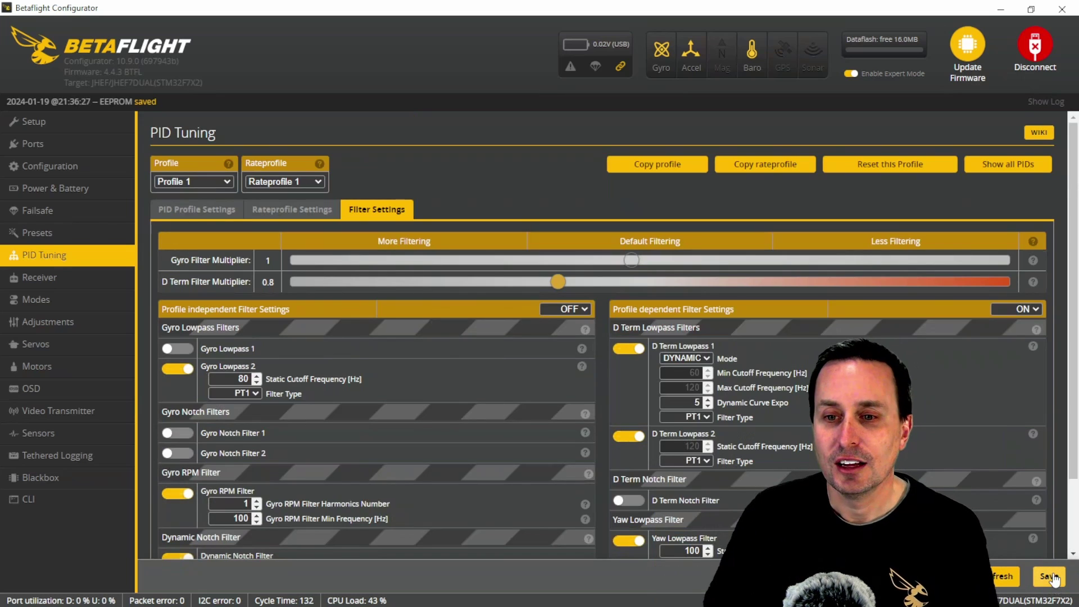
pyautogui.scroll(-2, 527, 513)
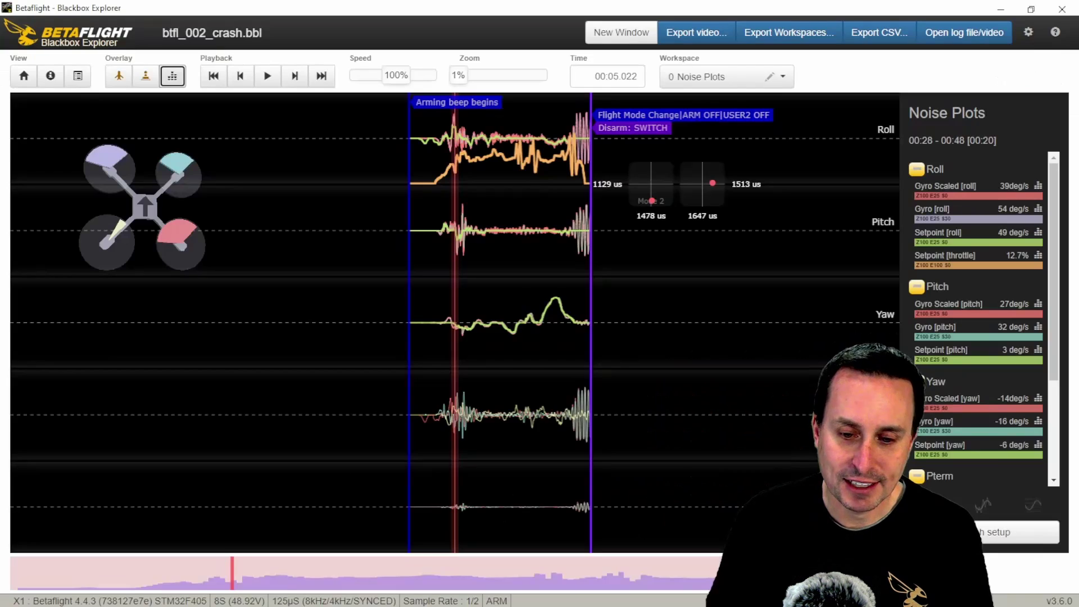
# - Examine the frequency-versus-throttle noise heat map in Blackbox Explorer against the marked gyro and D-term filter cutoffs
pyautogui.click(1015, 205)
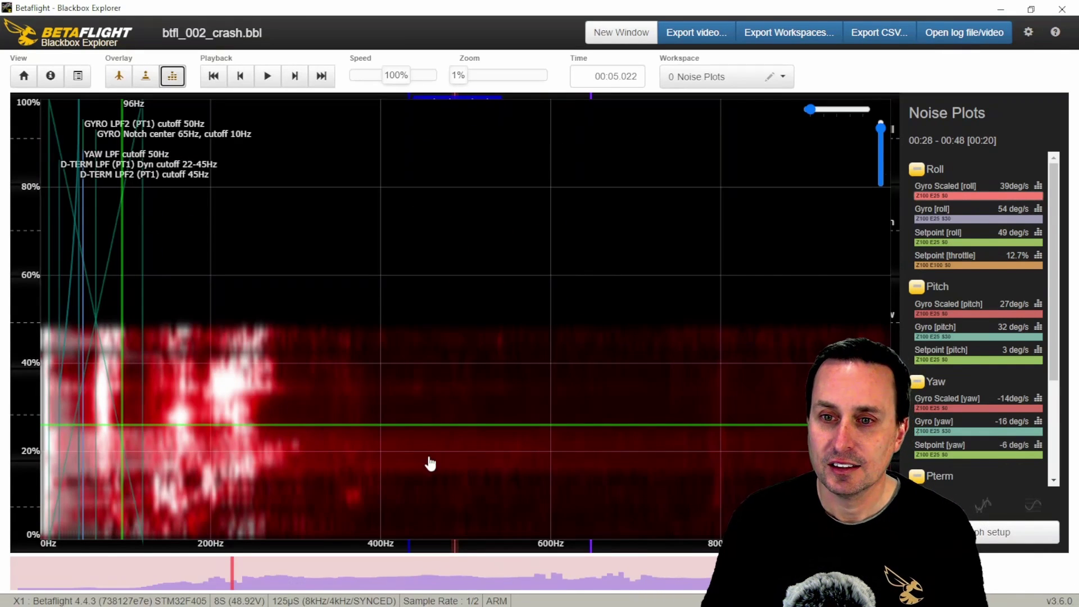
pyautogui.click(350, 415)
pyautogui.moveTo(350, 415); pyautogui.dragTo(198, 403)
pyautogui.moveTo(269, 417); pyautogui.dragTo(1004, 17)
pyautogui.click(1003, 15)
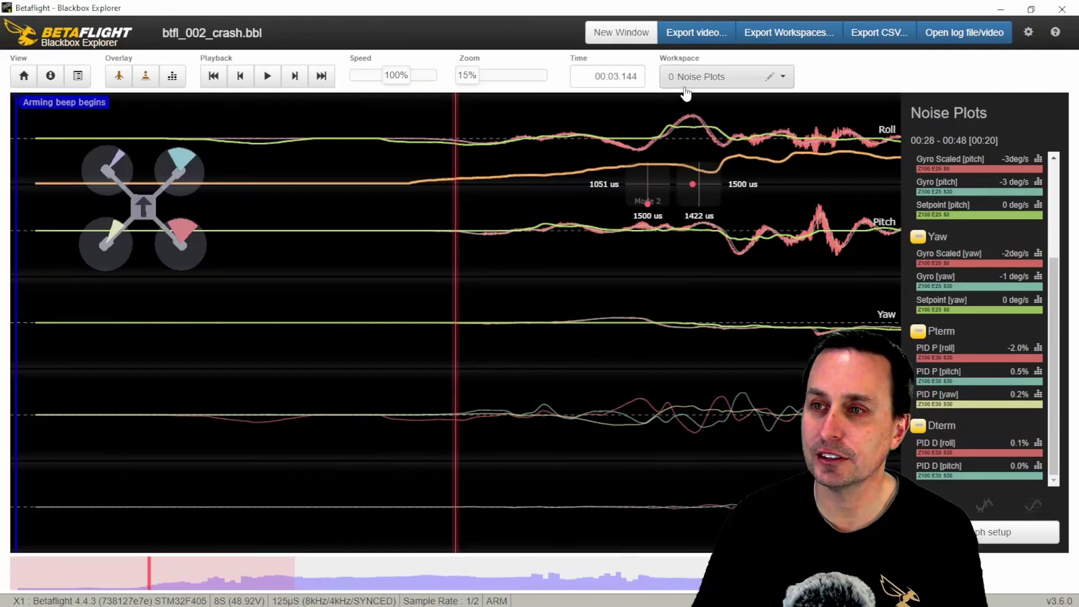
# - Switch the workspace to Stick Tracking and follow the gyro and PID traces from takeoff to about 00:16.835
pyautogui.click(703, 77)
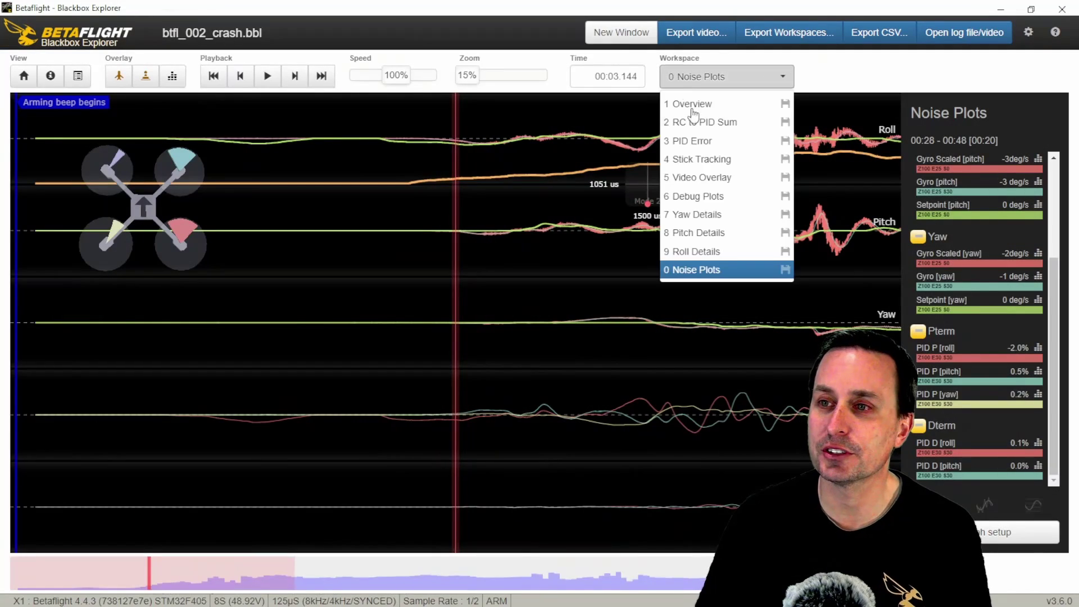
pyautogui.click(705, 163)
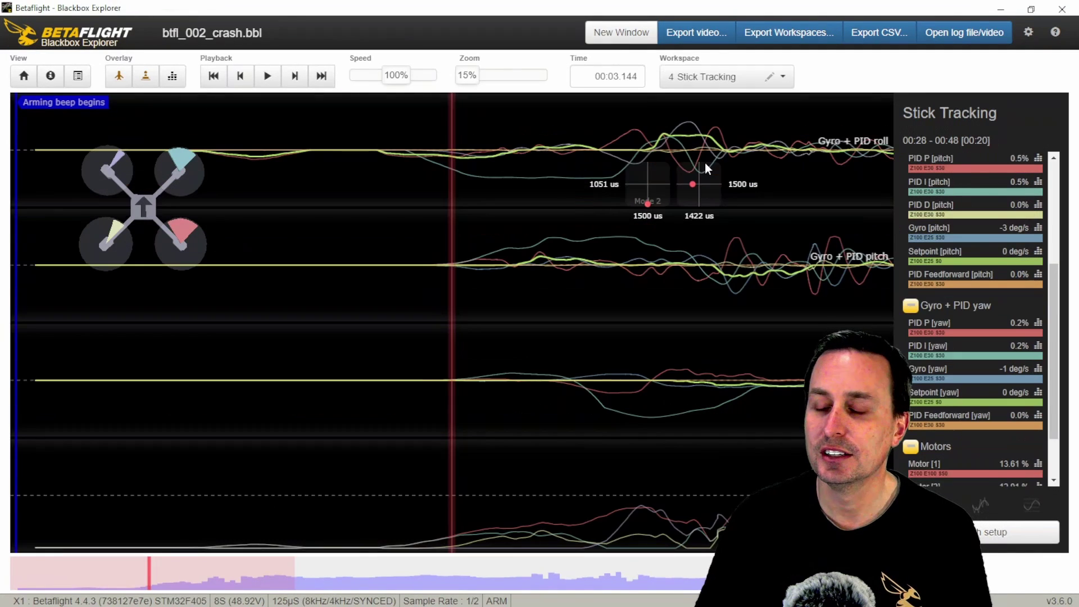
pyautogui.moveTo(223, 576)
pyautogui.mouseDown()
pyautogui.moveTo(284, 580)
pyautogui.moveTo(260, 580)
pyautogui.mouseUp()
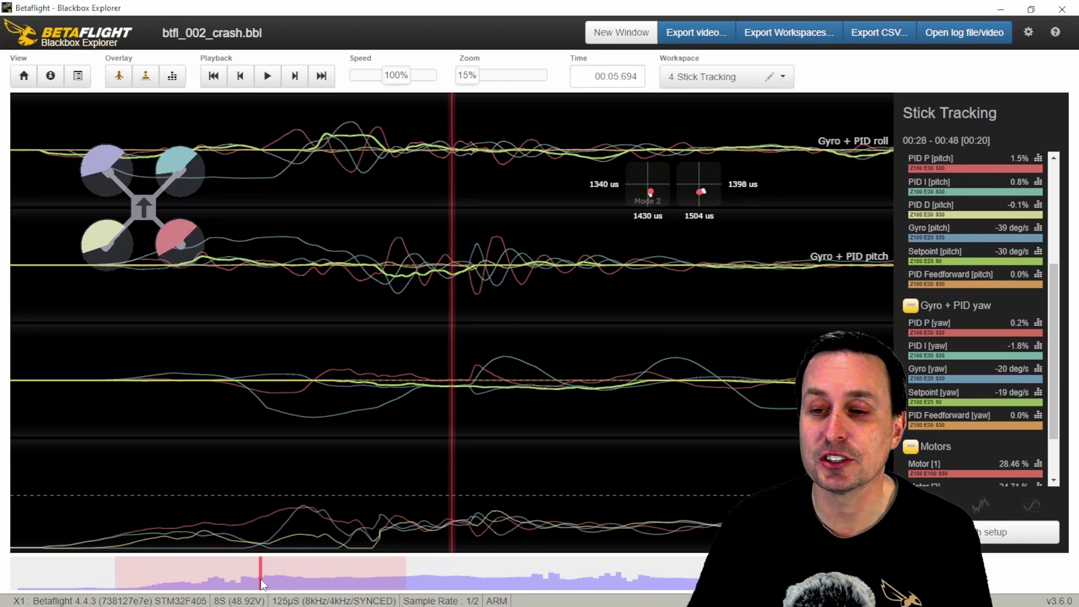
pyautogui.moveTo(306, 578); pyautogui.dragTo(730, 579)
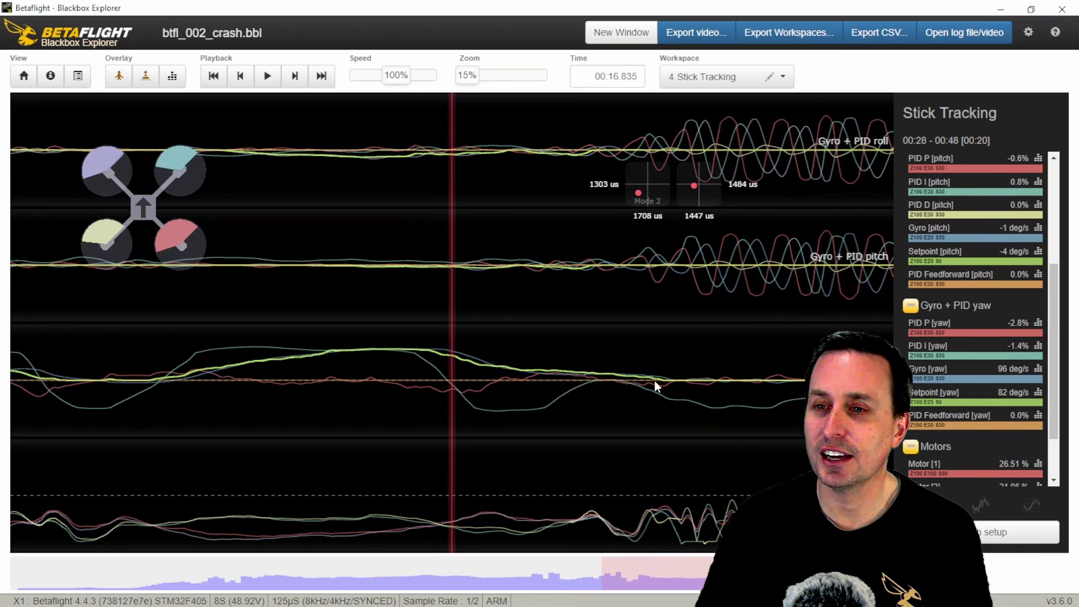
# - Examine the roll and pitch P, I and D traces around 00:19.200 before disarm, and open the log's header settings
pyautogui.scroll(-5, 494, 362)
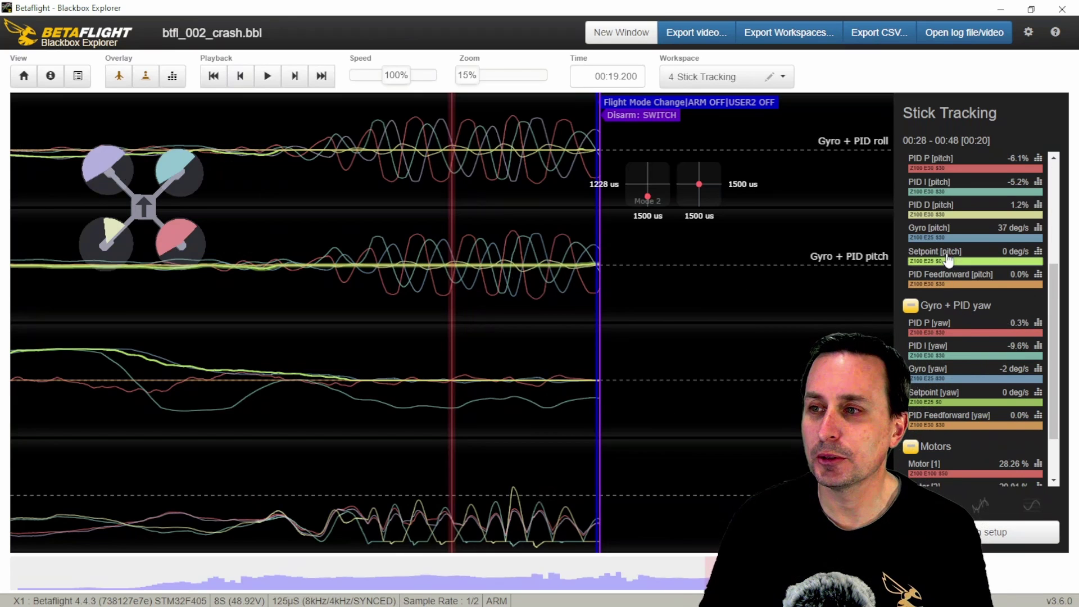
pyautogui.scroll(3, 955, 242)
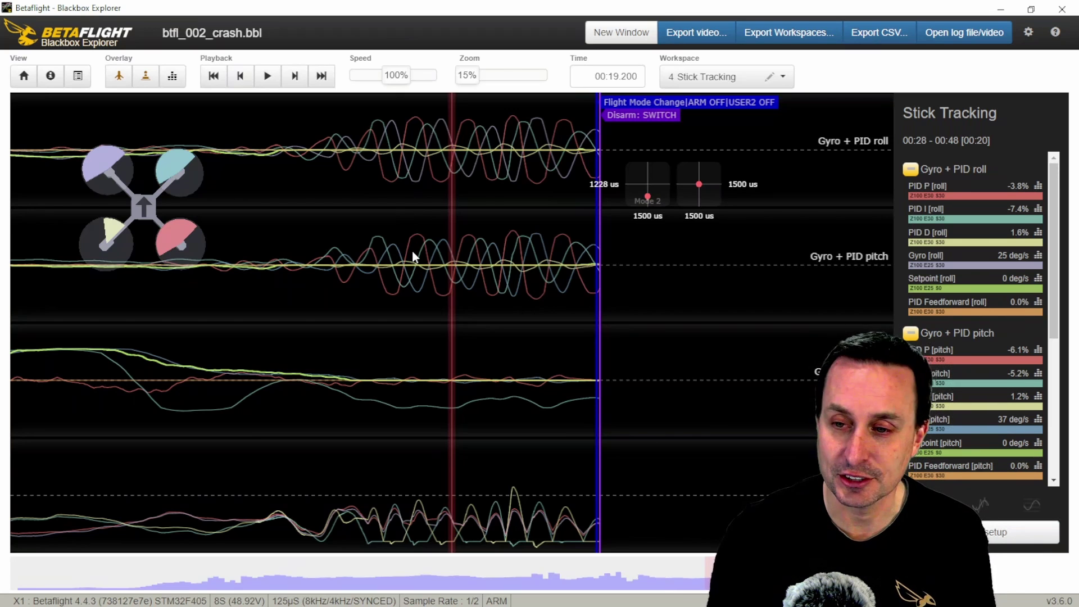
pyautogui.press('i')
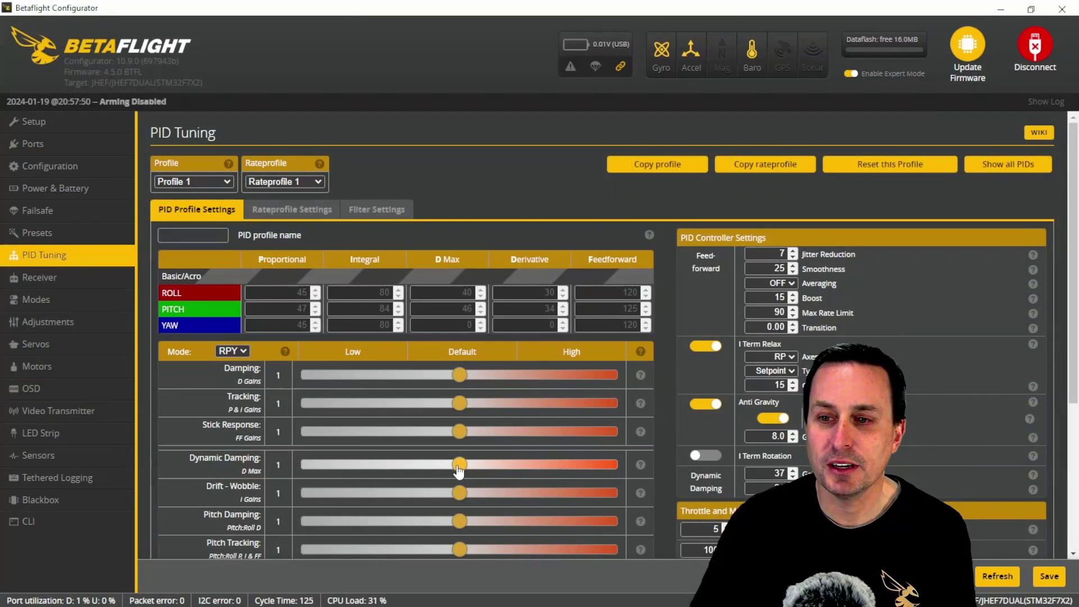
# - Lower the Dynamic Damping slider to 0 in Betaflight Configurator's PID profile
pyautogui.moveTo(455, 465); pyautogui.dragTo(308, 469)
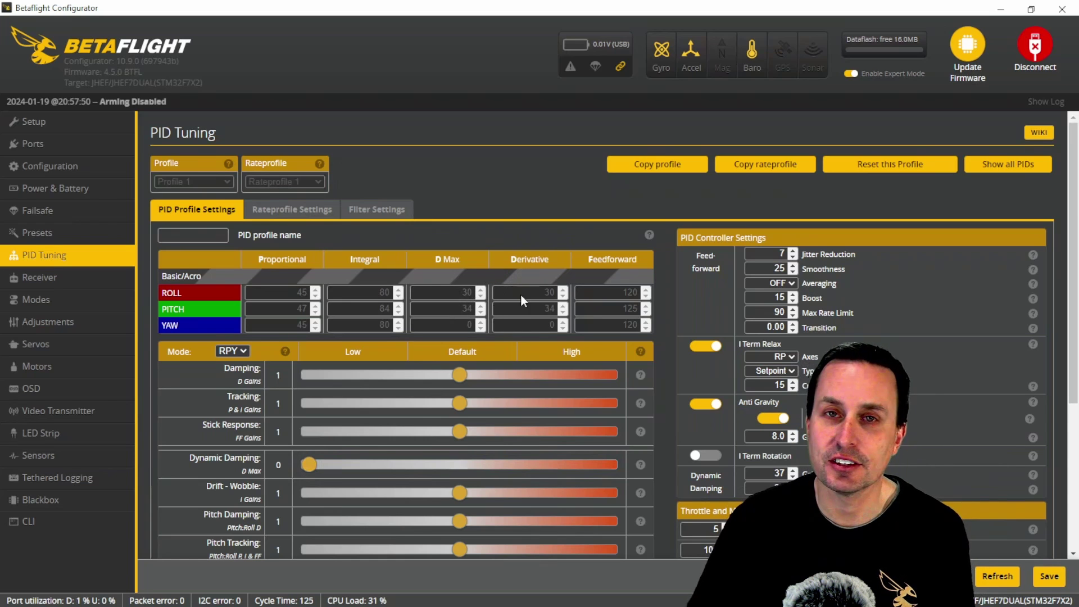
pyautogui.click(1001, 9)
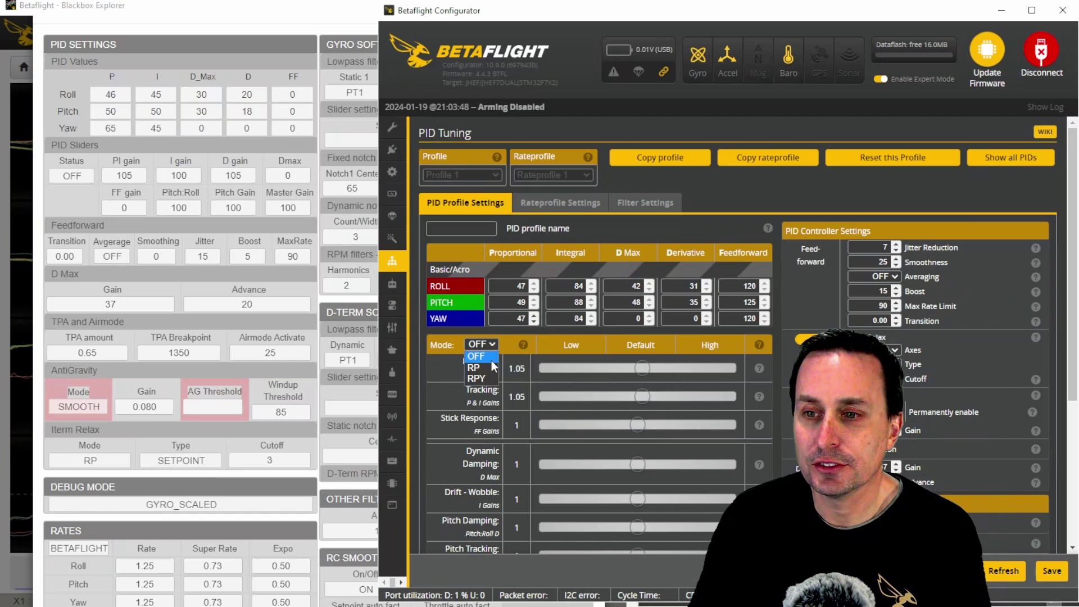
# - Set the PID slider mode to RP, with Stick Response 0, Dynamic Damping 0 and Drift-Wobble 0.55
pyautogui.click(487, 367)
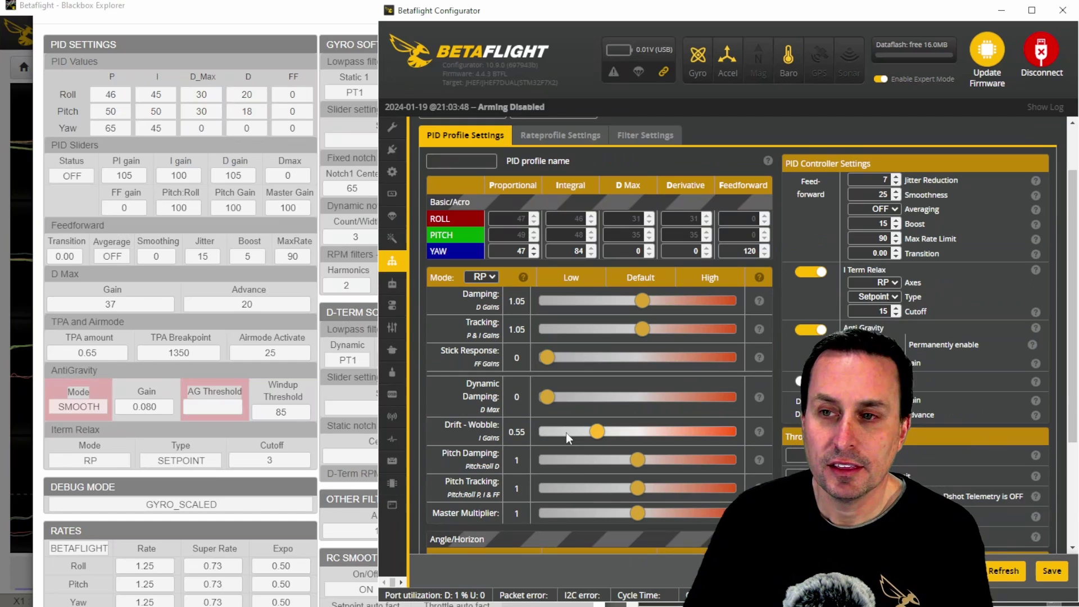
pyautogui.moveTo(638, 431); pyautogui.dragTo(597, 431)
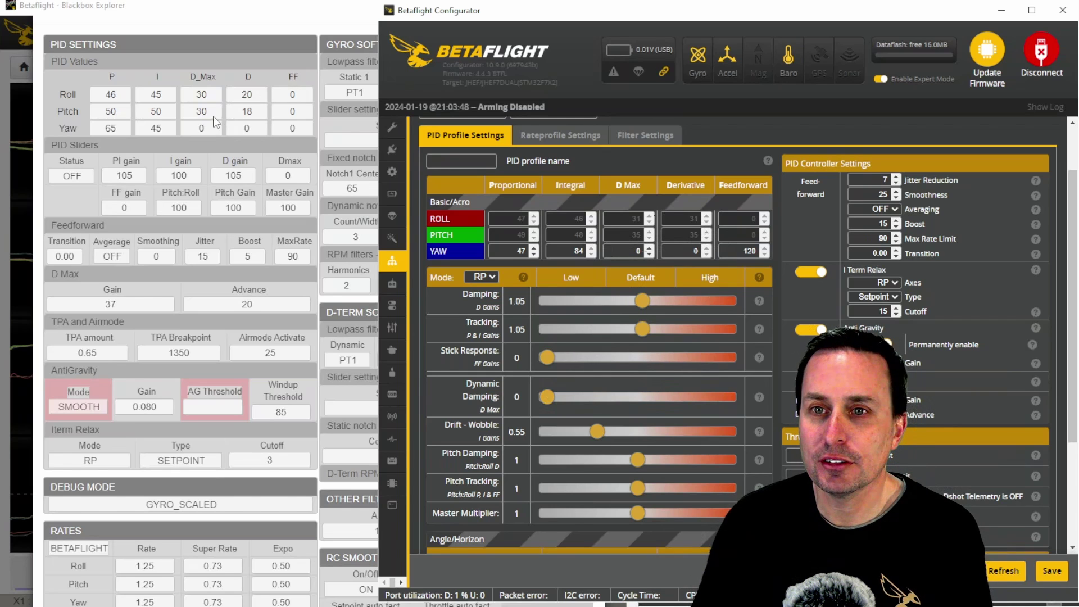
pyautogui.click(633, 241)
pyautogui.write('0')
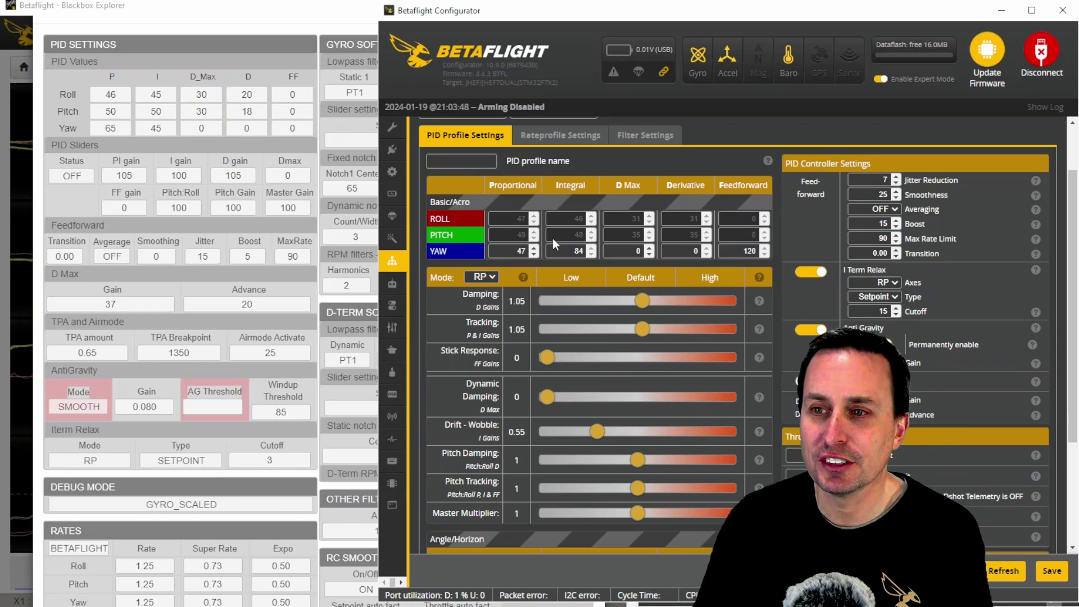
# - Set the yaw Proportional and Integral gains to 80 each and save the PID profile
pyautogui.doubleClick(518, 252)
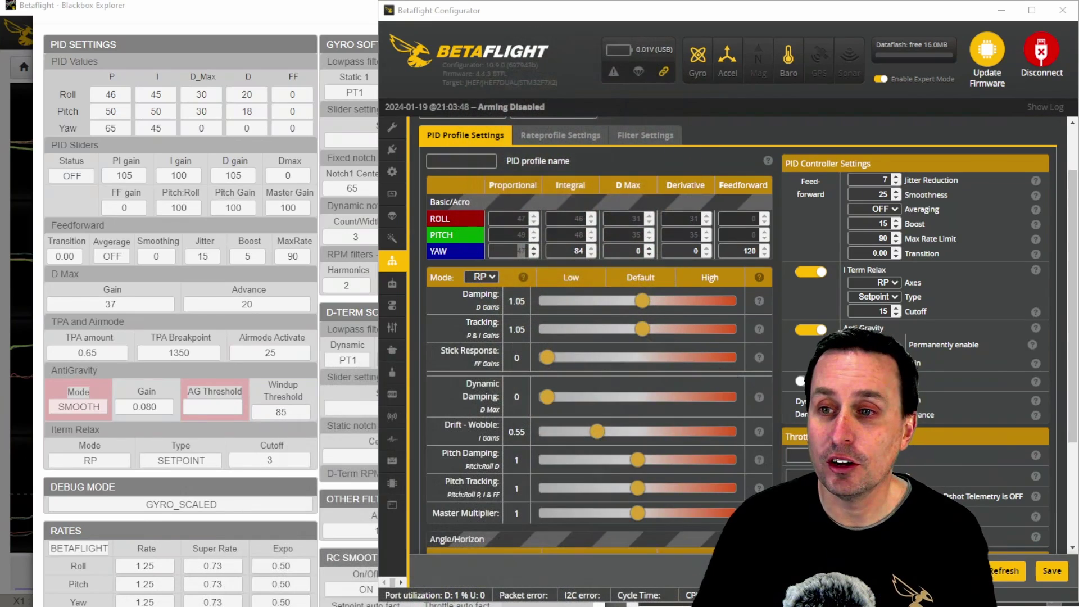
pyautogui.click(506, 254)
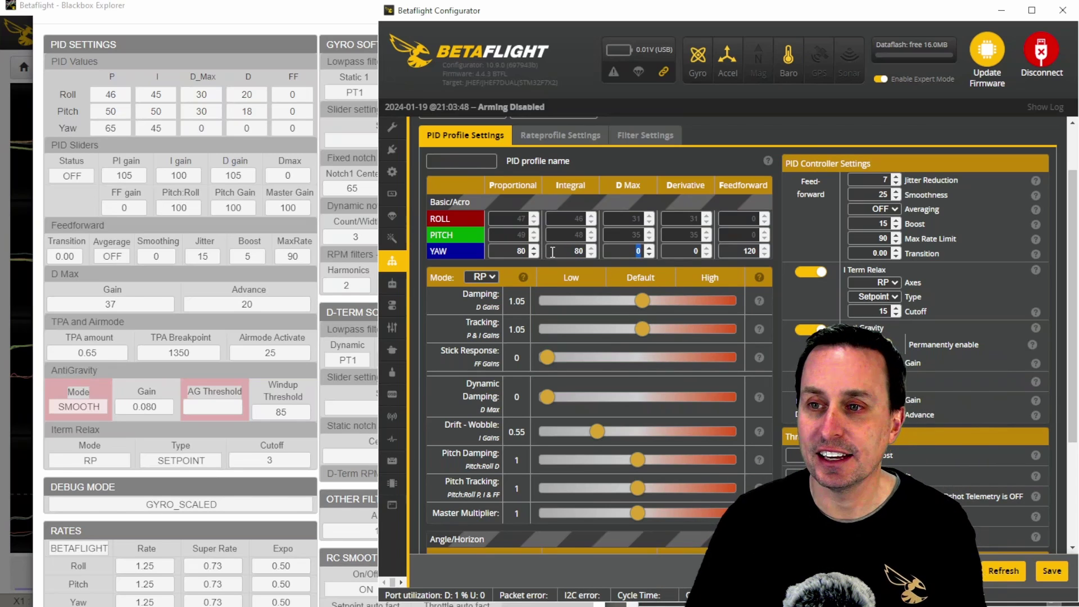
pyautogui.click(444, 336)
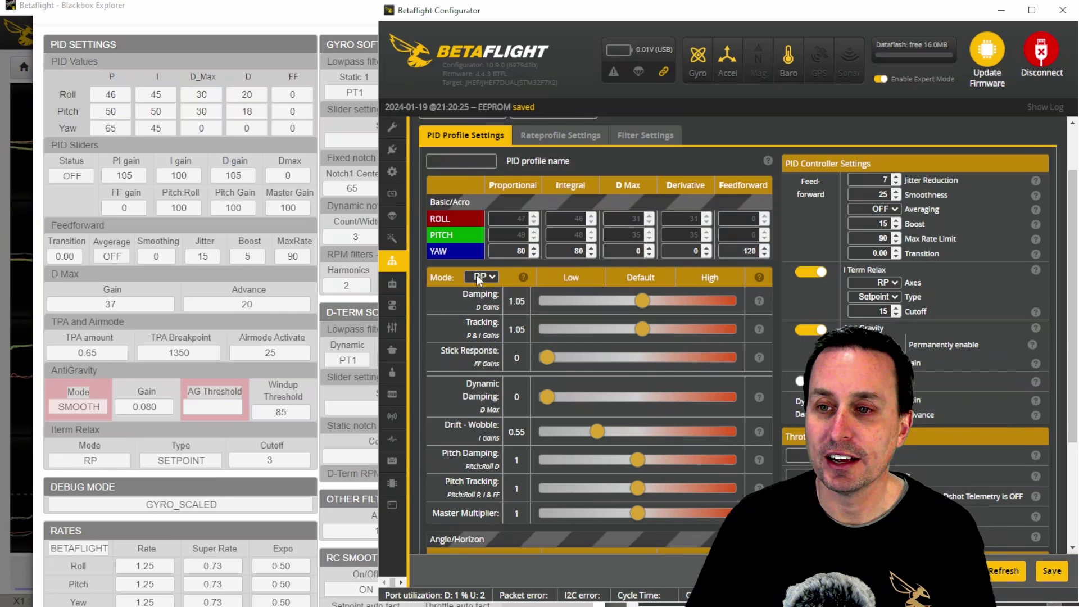
# - Set the yaw Feedforward to 0 and save the PID profile
pyautogui.scroll(2, 479, 277)
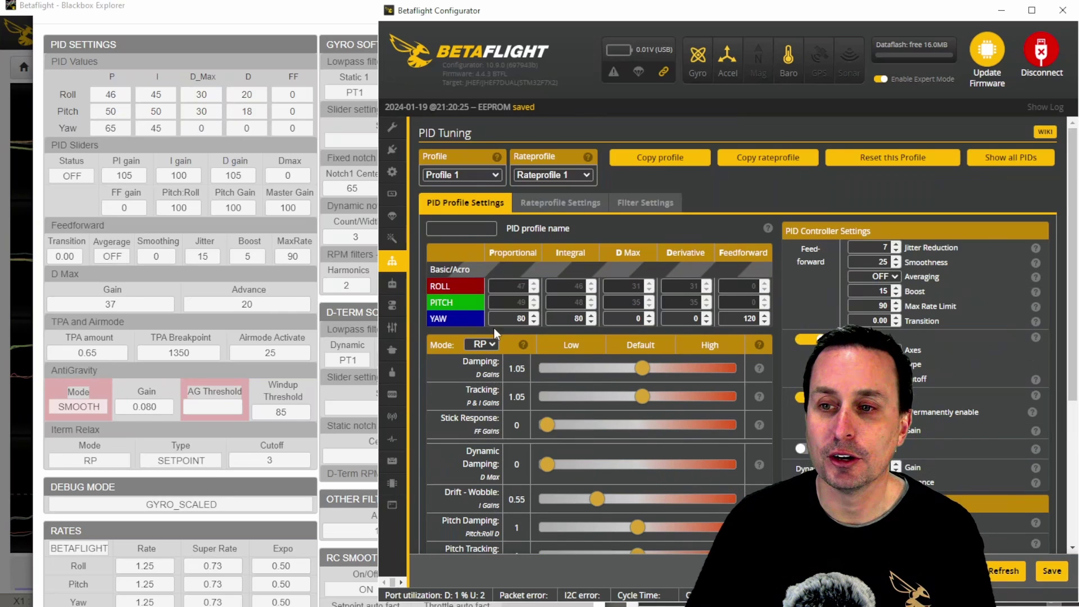
pyautogui.scroll(-2, 573, 346)
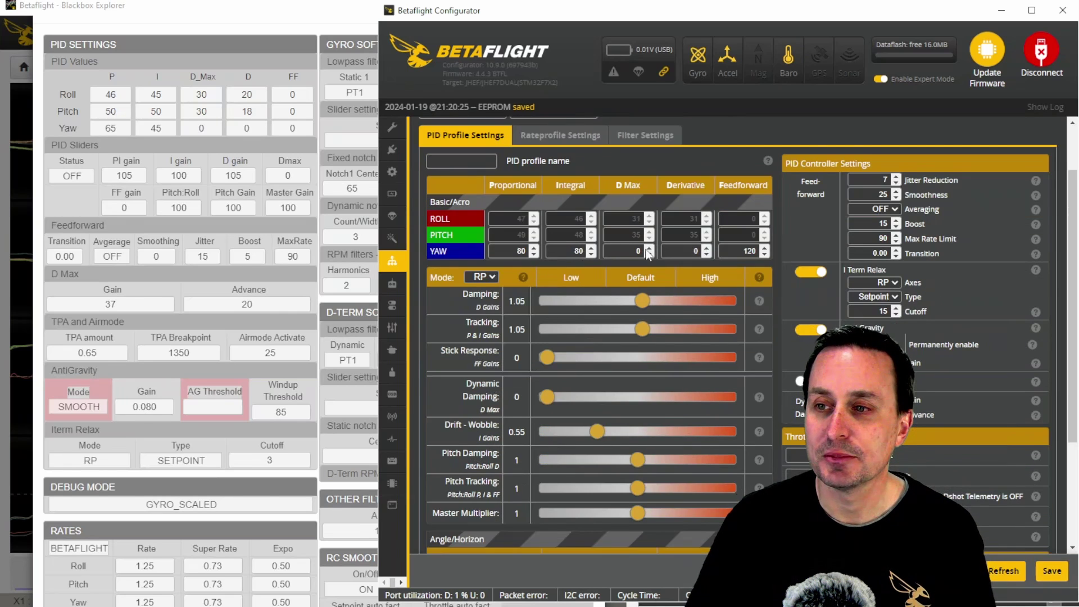
pyautogui.doubleClick(730, 253)
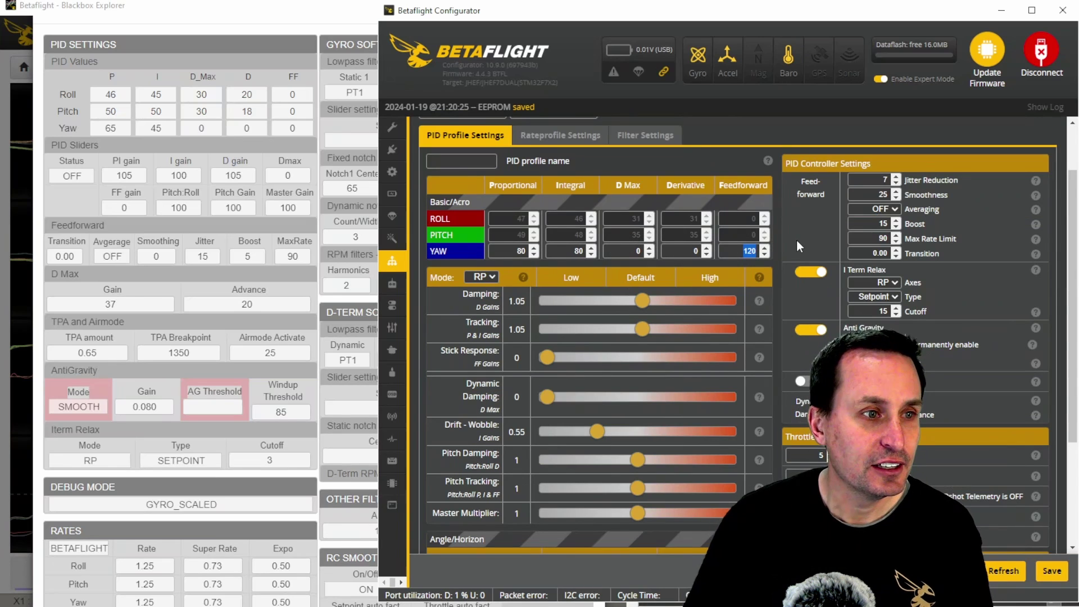
pyautogui.write('0')
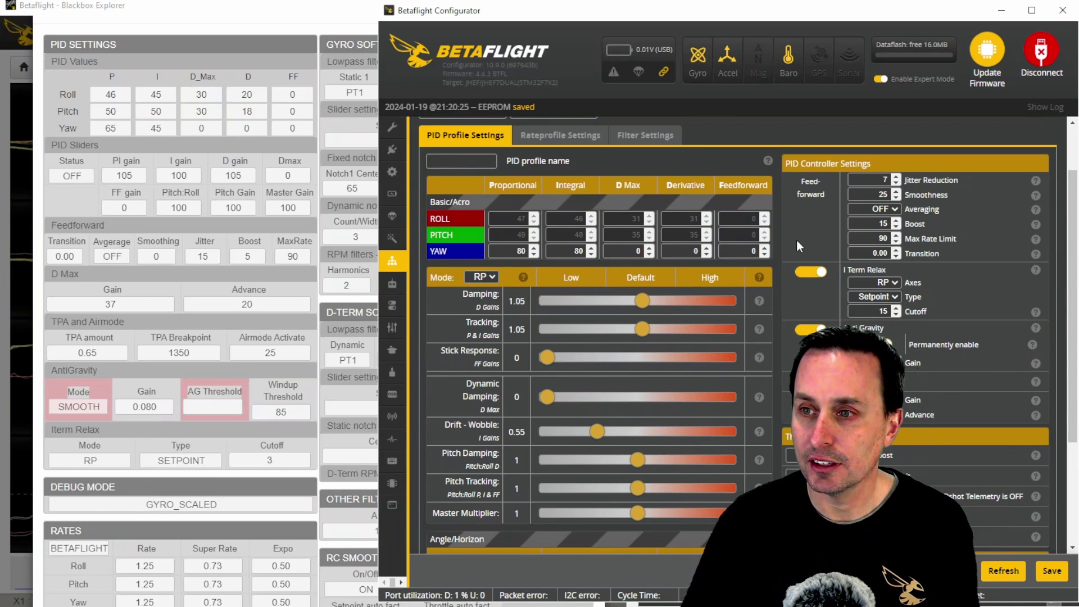
pyautogui.click(1051, 570)
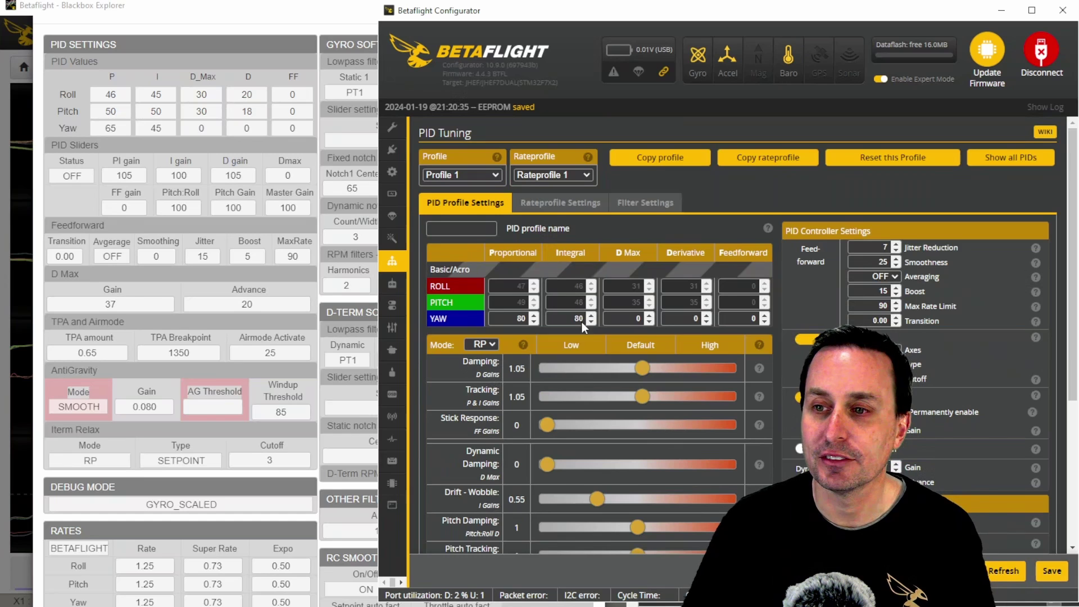
# - Raise the Master Multiplier slider to 2
pyautogui.scroll(-2, 613, 387)
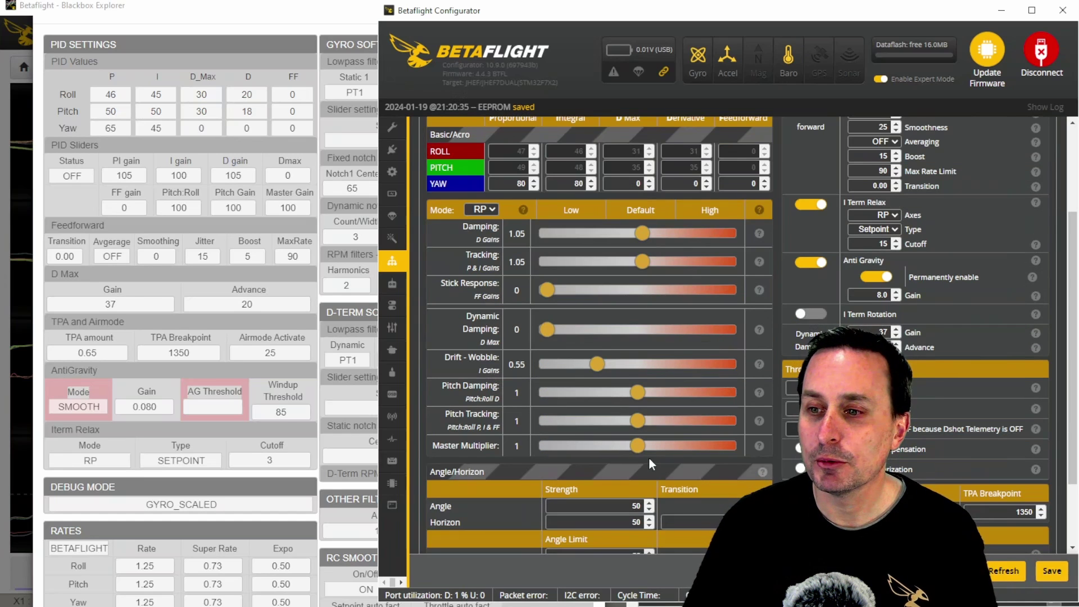
pyautogui.moveTo(645, 466); pyautogui.dragTo(730, 466)
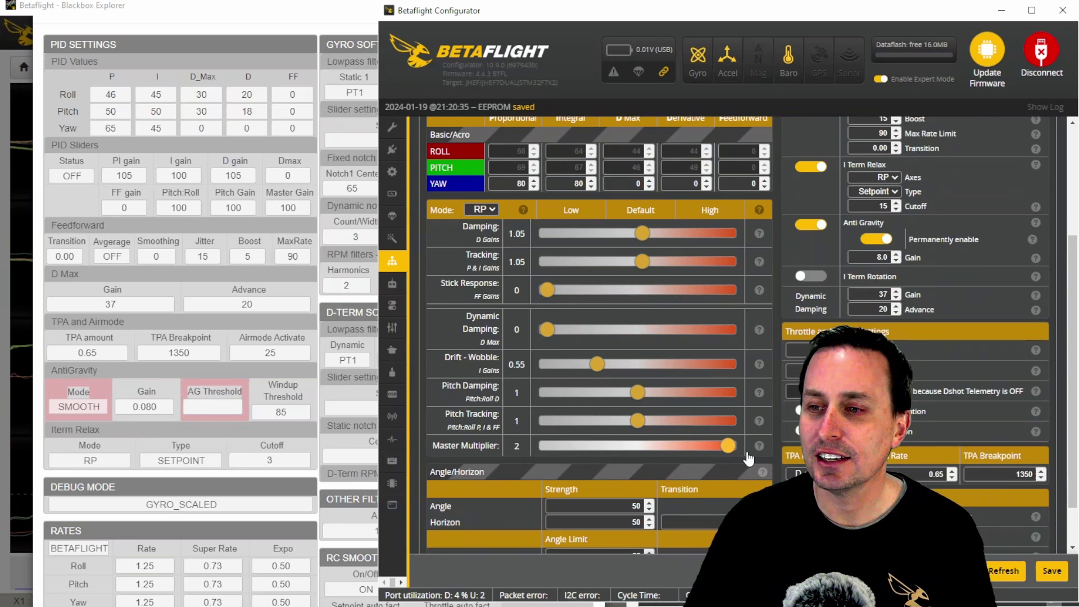
# - Return the Master Multiplier slider to 1
pyautogui.moveTo(647, 447); pyautogui.dragTo(761, 449)
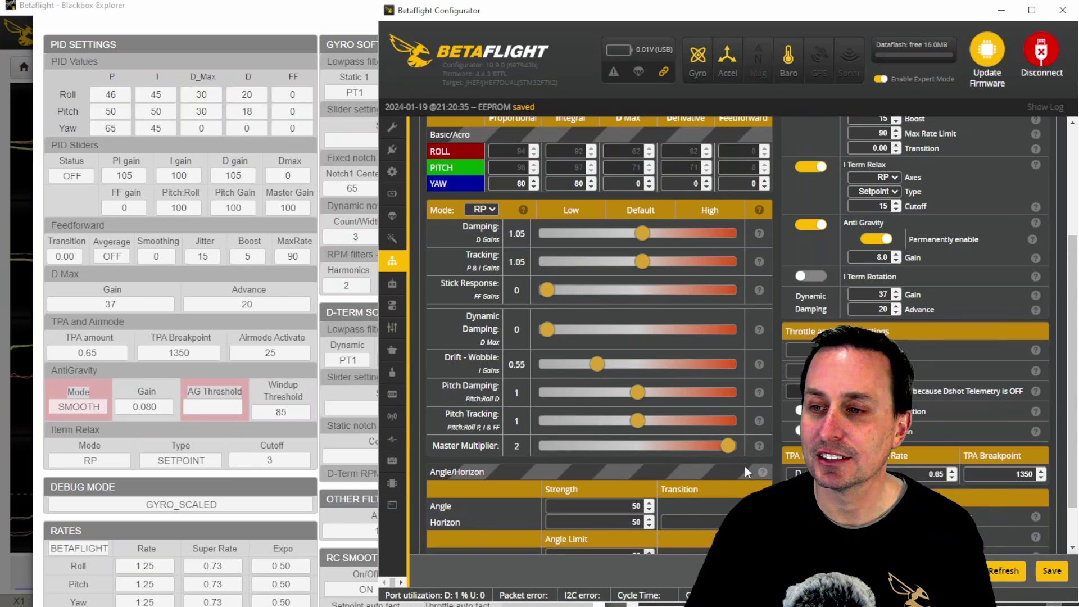
pyautogui.moveTo(744, 467); pyautogui.dragTo(638, 449)
# - Raise the Damping and Tracking sliders to 1.5 each
pyautogui.scroll(3, 637, 374)
pyautogui.scroll(-1, 637, 377)
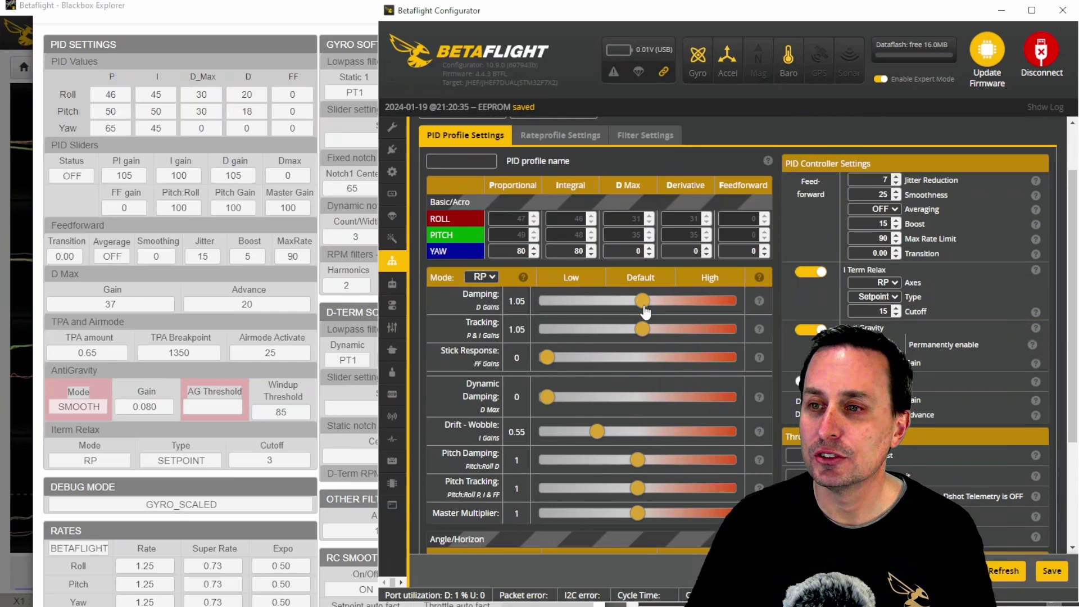
pyautogui.moveTo(642, 302); pyautogui.dragTo(681, 309)
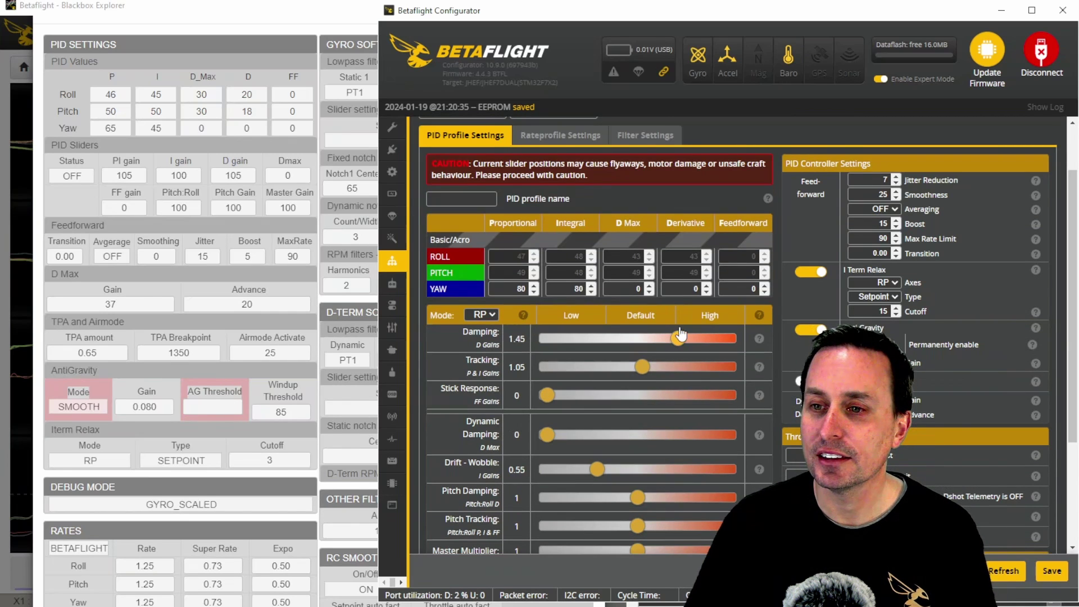
pyautogui.moveTo(648, 372); pyautogui.dragTo(682, 371)
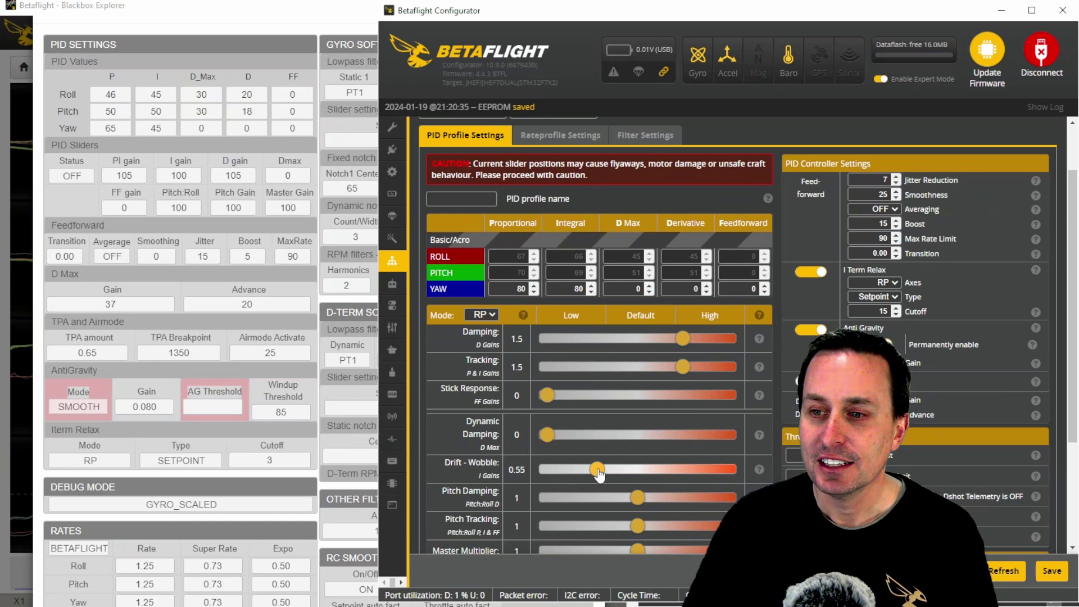
# - Lower the Drift-Wobble slider to 0.25 to reduce the roll and pitch I gains
pyautogui.moveTo(598, 473); pyautogui.dragTo(593, 472)
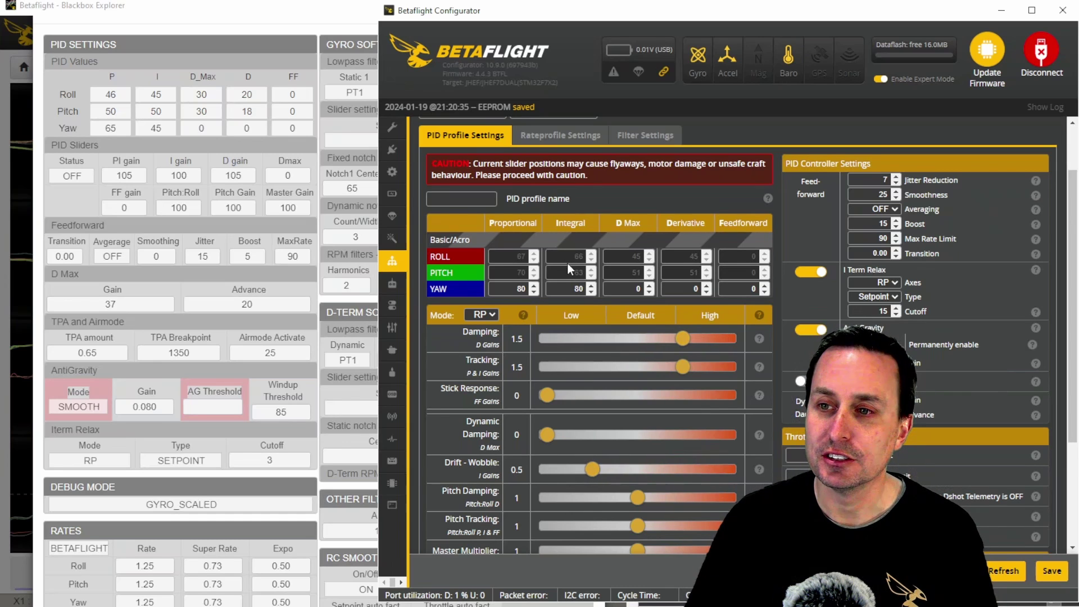
pyautogui.moveTo(564, 220)
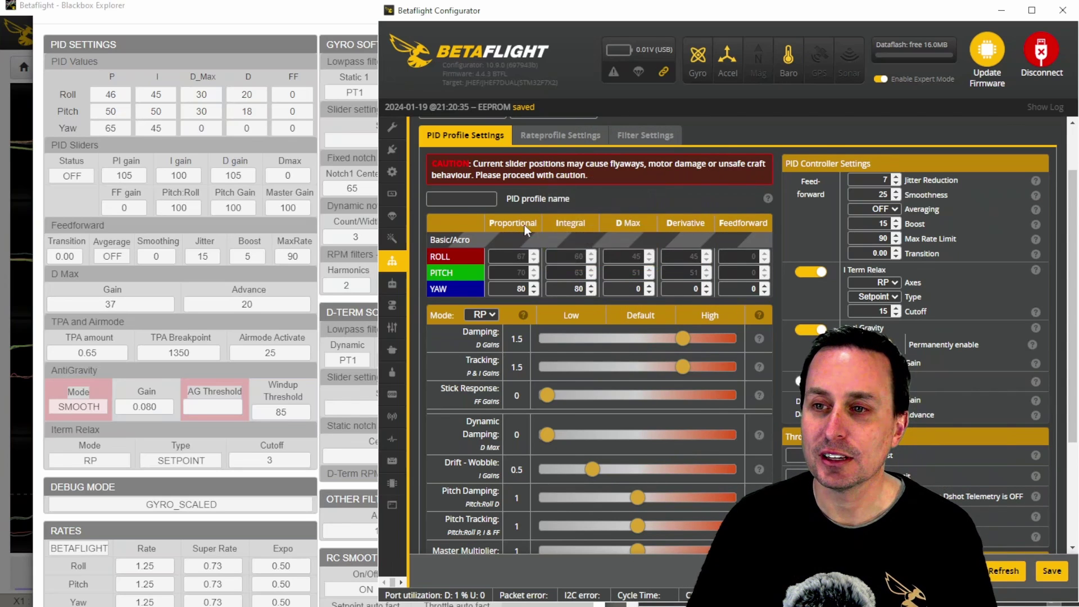
pyautogui.moveTo(530, 231)
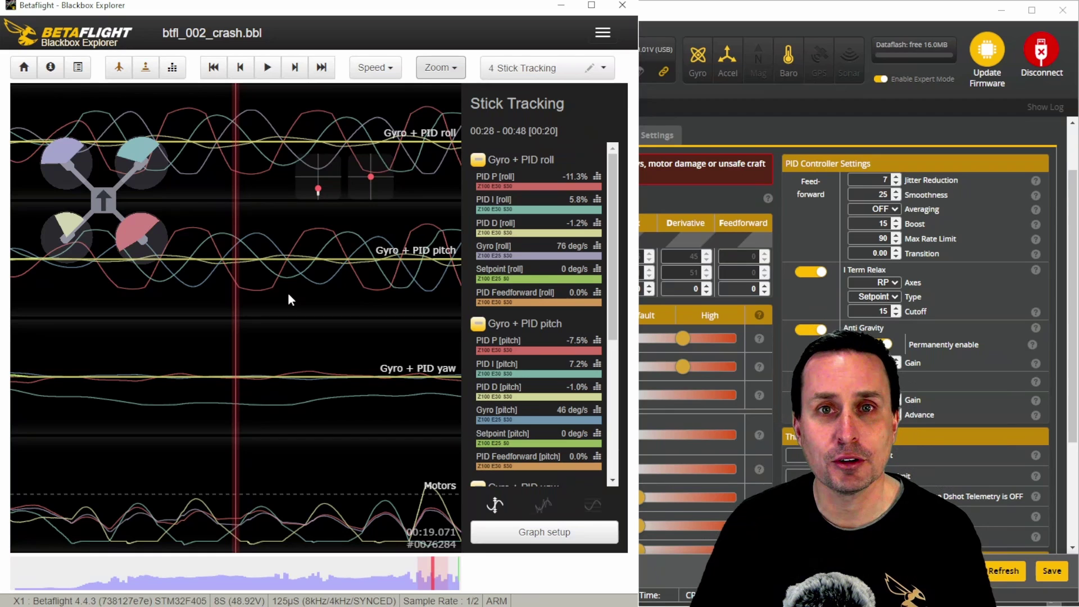
pyautogui.click(640, 284)
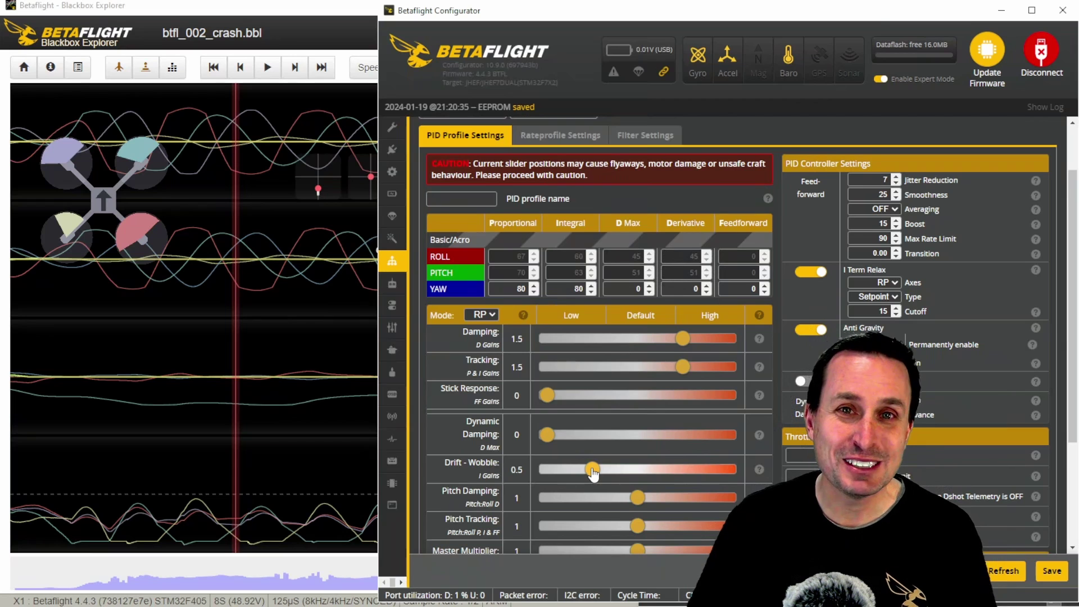
pyautogui.moveTo(592, 471); pyautogui.dragTo(570, 470)
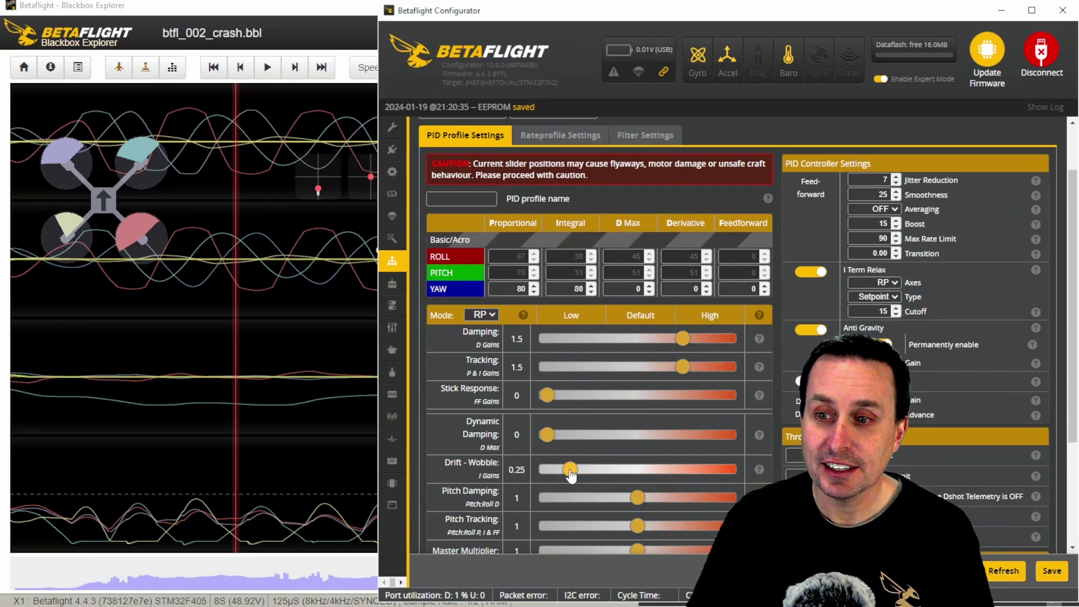
pyautogui.moveTo(570, 472)
pyautogui.mouseDown()
pyautogui.moveTo(598, 478)
pyautogui.moveTo(582, 482)
pyautogui.mouseUp()
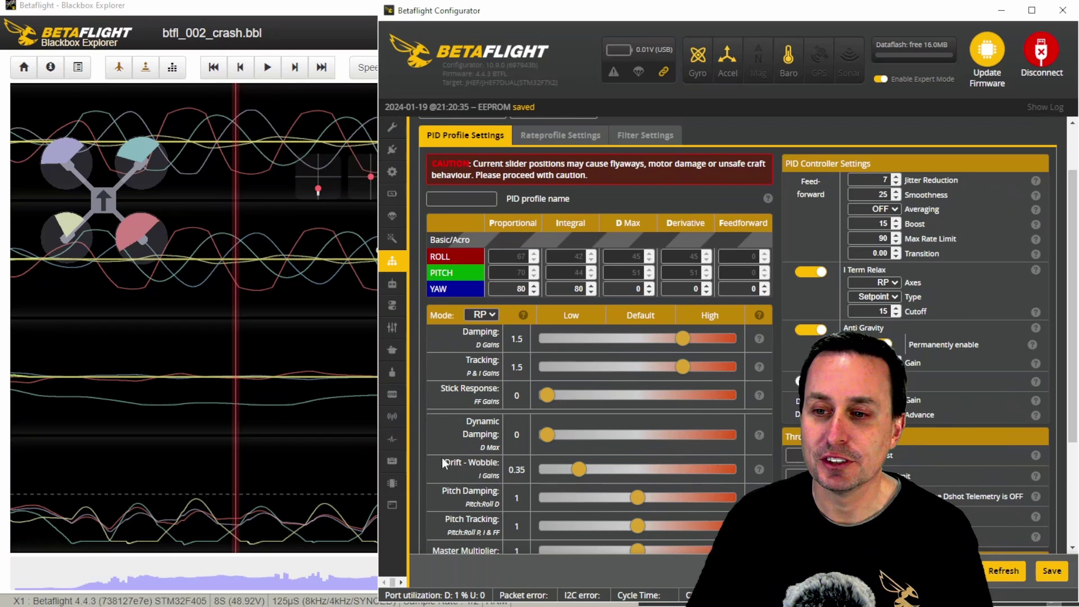
pyautogui.moveTo(578, 469); pyautogui.dragTo(569, 474)
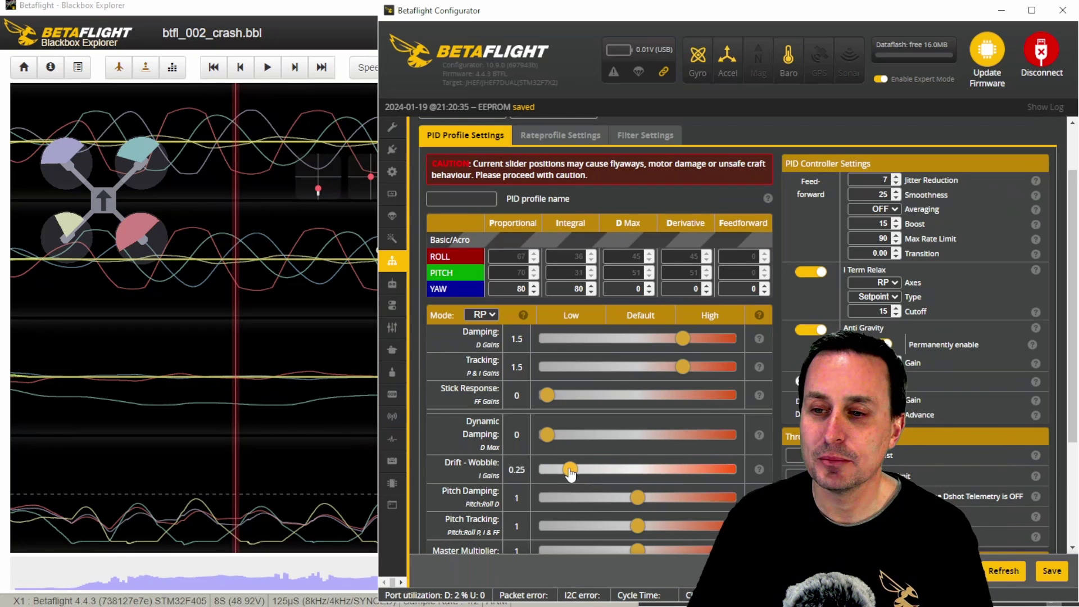
pyautogui.scroll(-1, 591, 440)
pyautogui.scroll(-1, 593, 448)
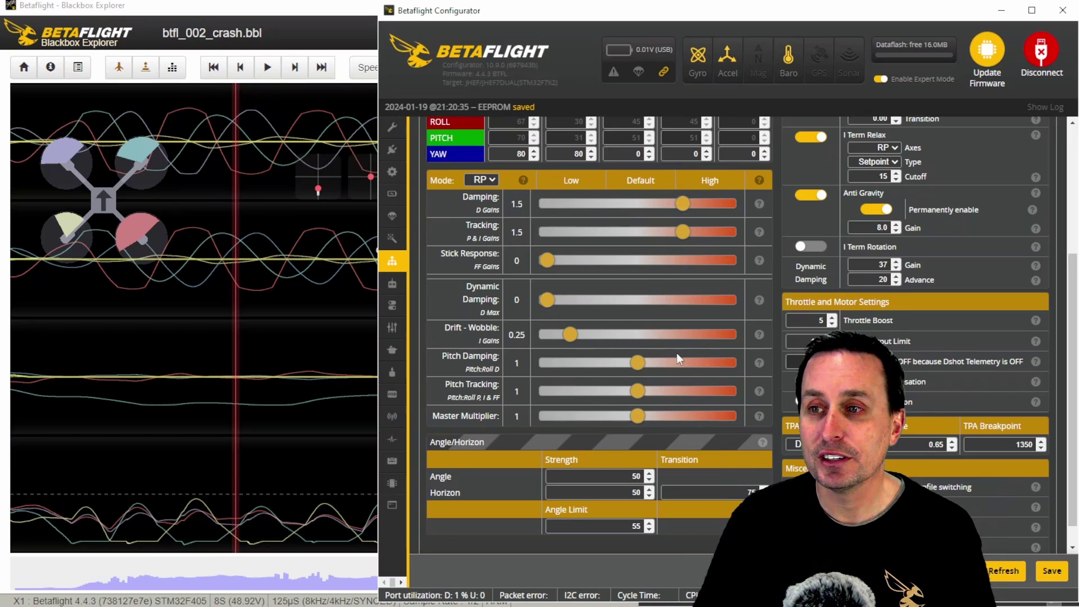
pyautogui.click(638, 416)
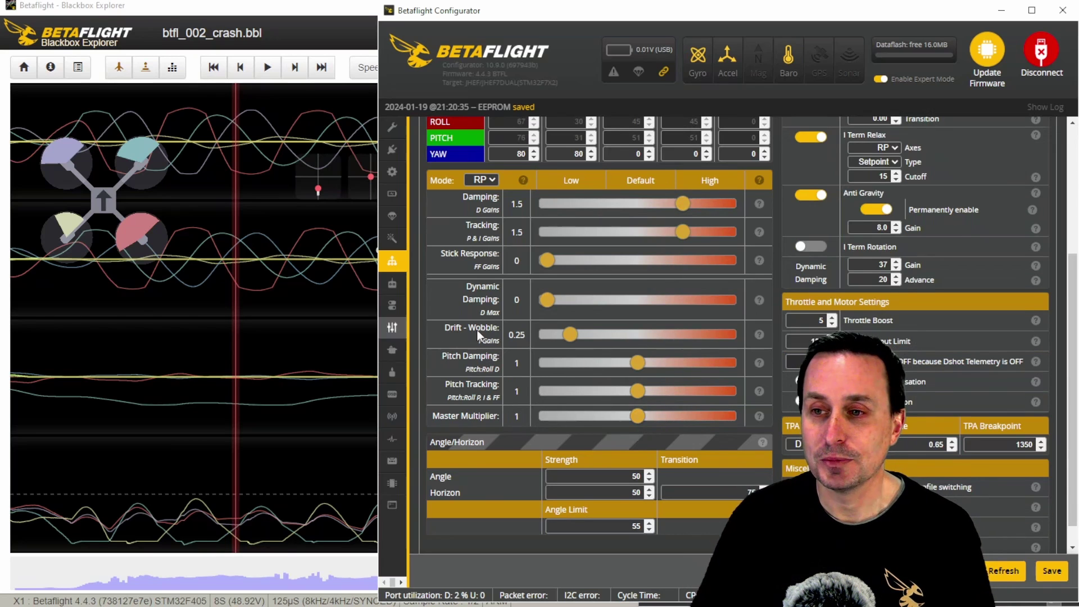
pyautogui.scroll(3, 545, 267)
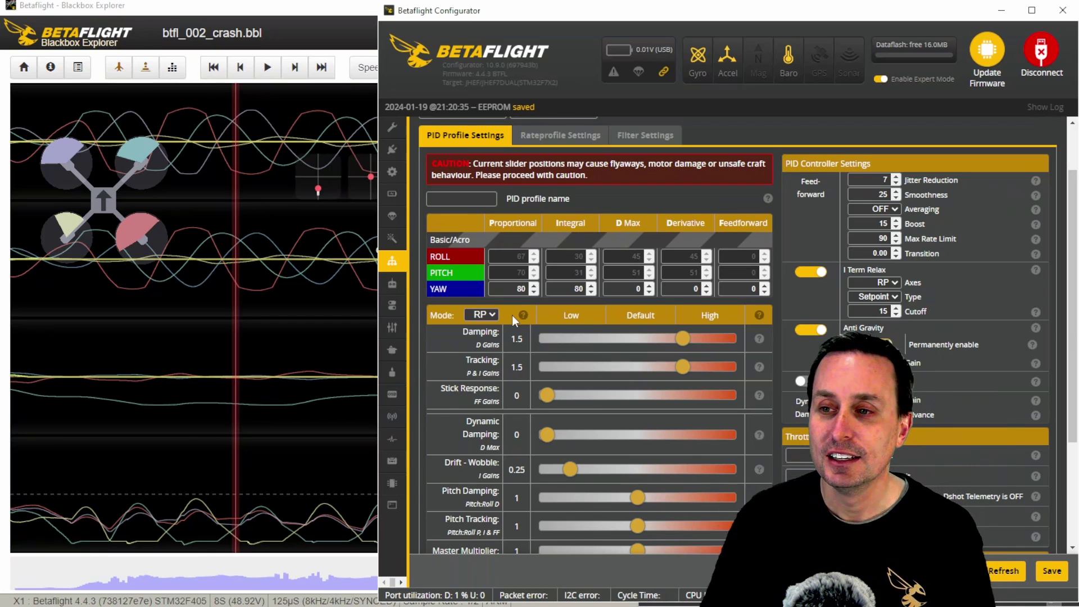
pyautogui.moveTo(697, 345); pyautogui.dragTo(678, 346)
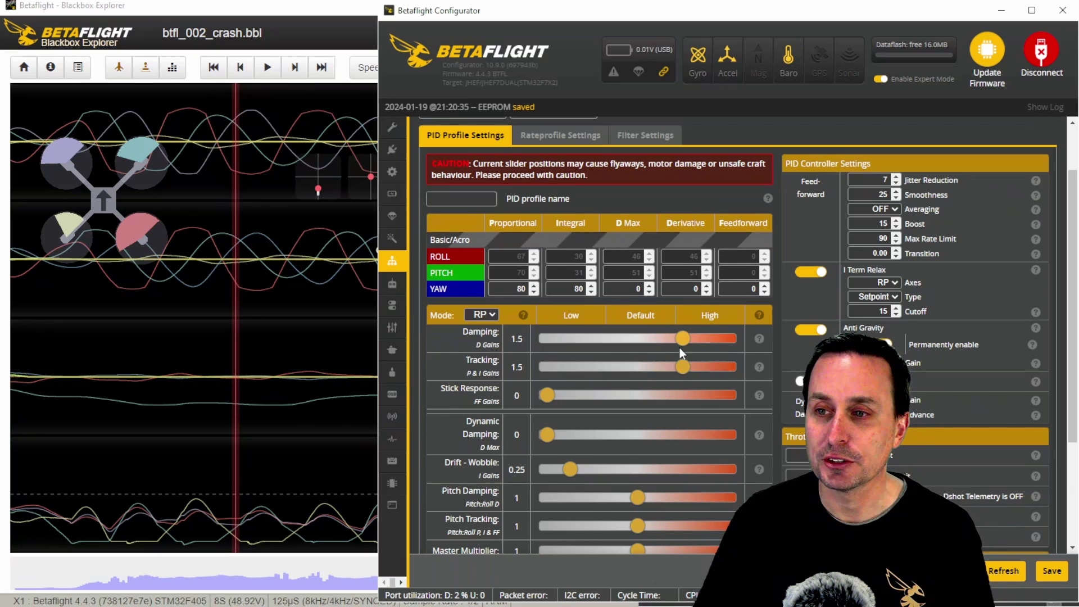
# - Try the Master Multiplier slider at 2 and at 1.65, and return it to 1
pyautogui.scroll(-3, 685, 417)
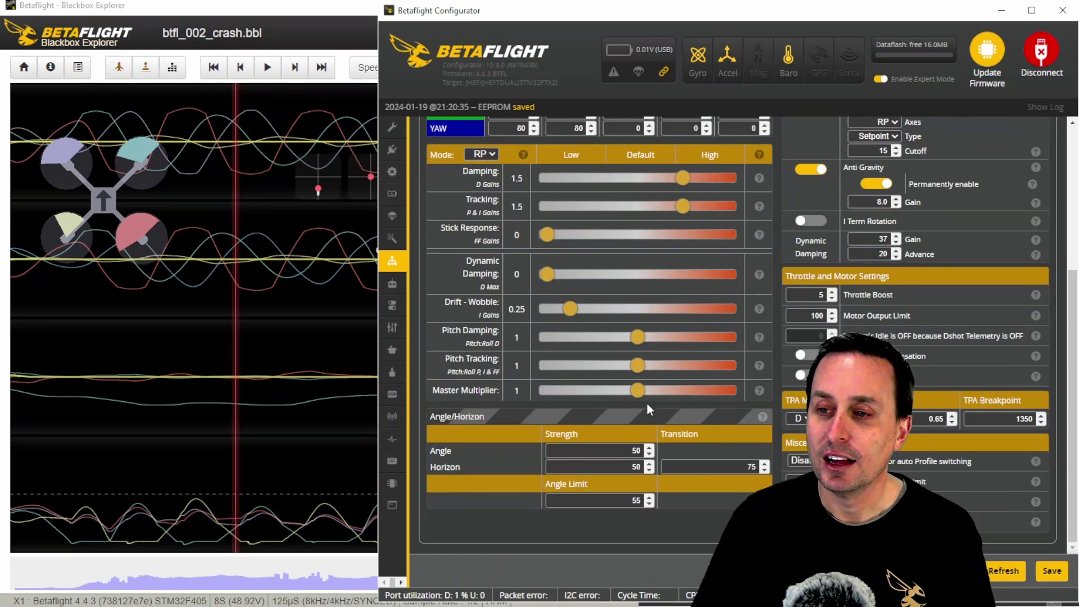
pyautogui.scroll(1, 646, 404)
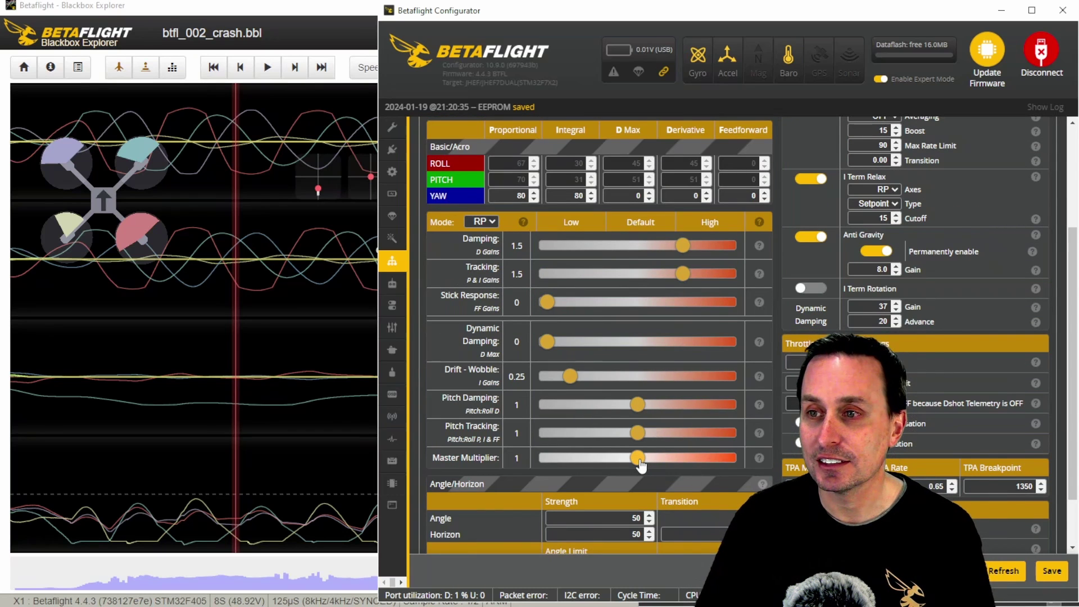
pyautogui.moveTo(644, 466); pyautogui.dragTo(729, 466)
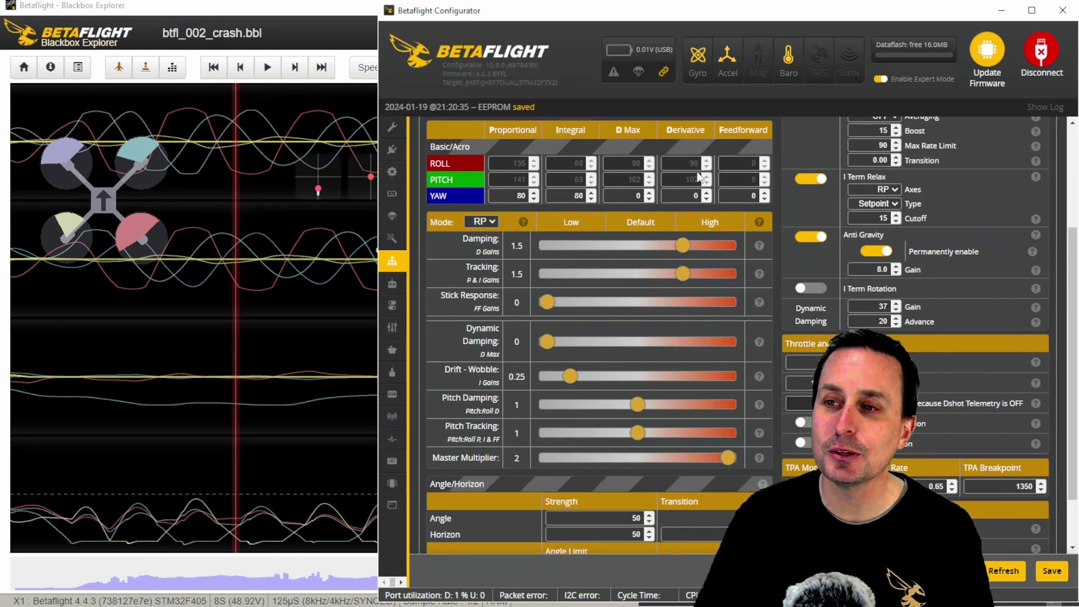
pyautogui.moveTo(728, 471); pyautogui.dragTo(696, 472)
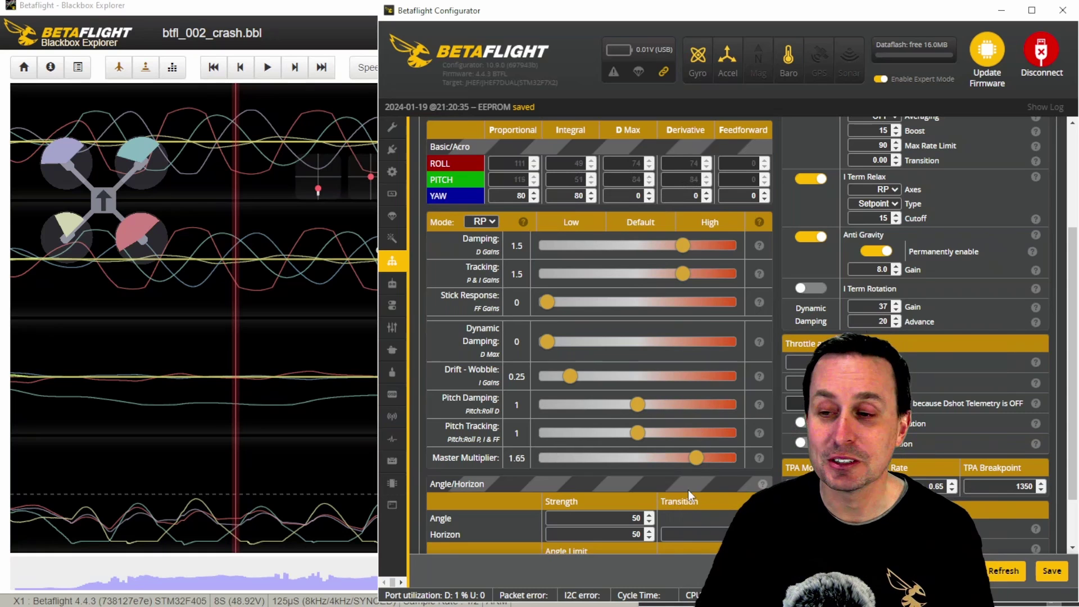
pyautogui.moveTo(695, 458); pyautogui.dragTo(637, 458)
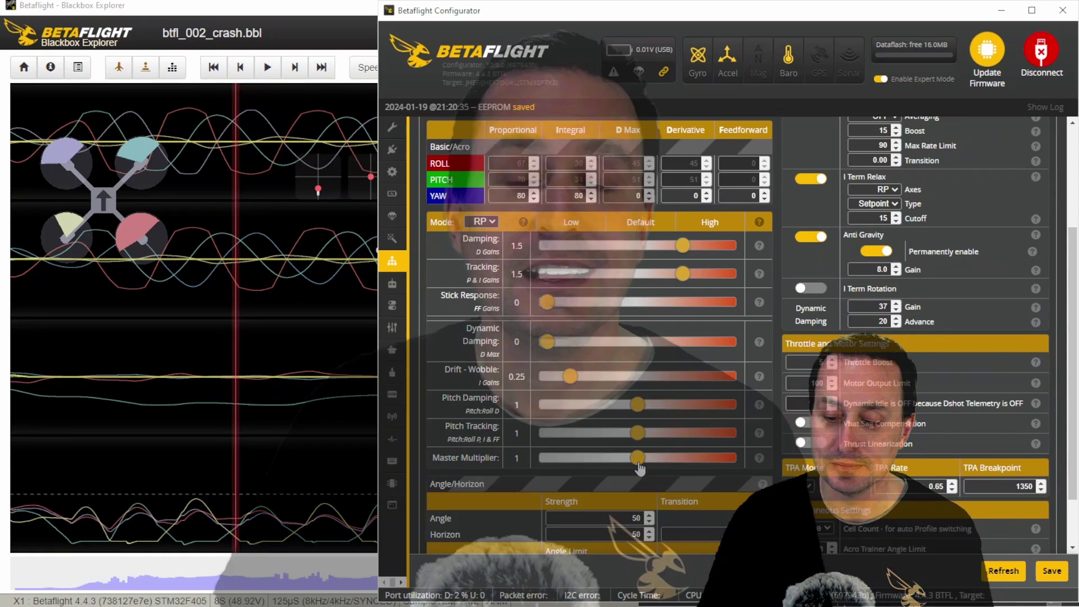